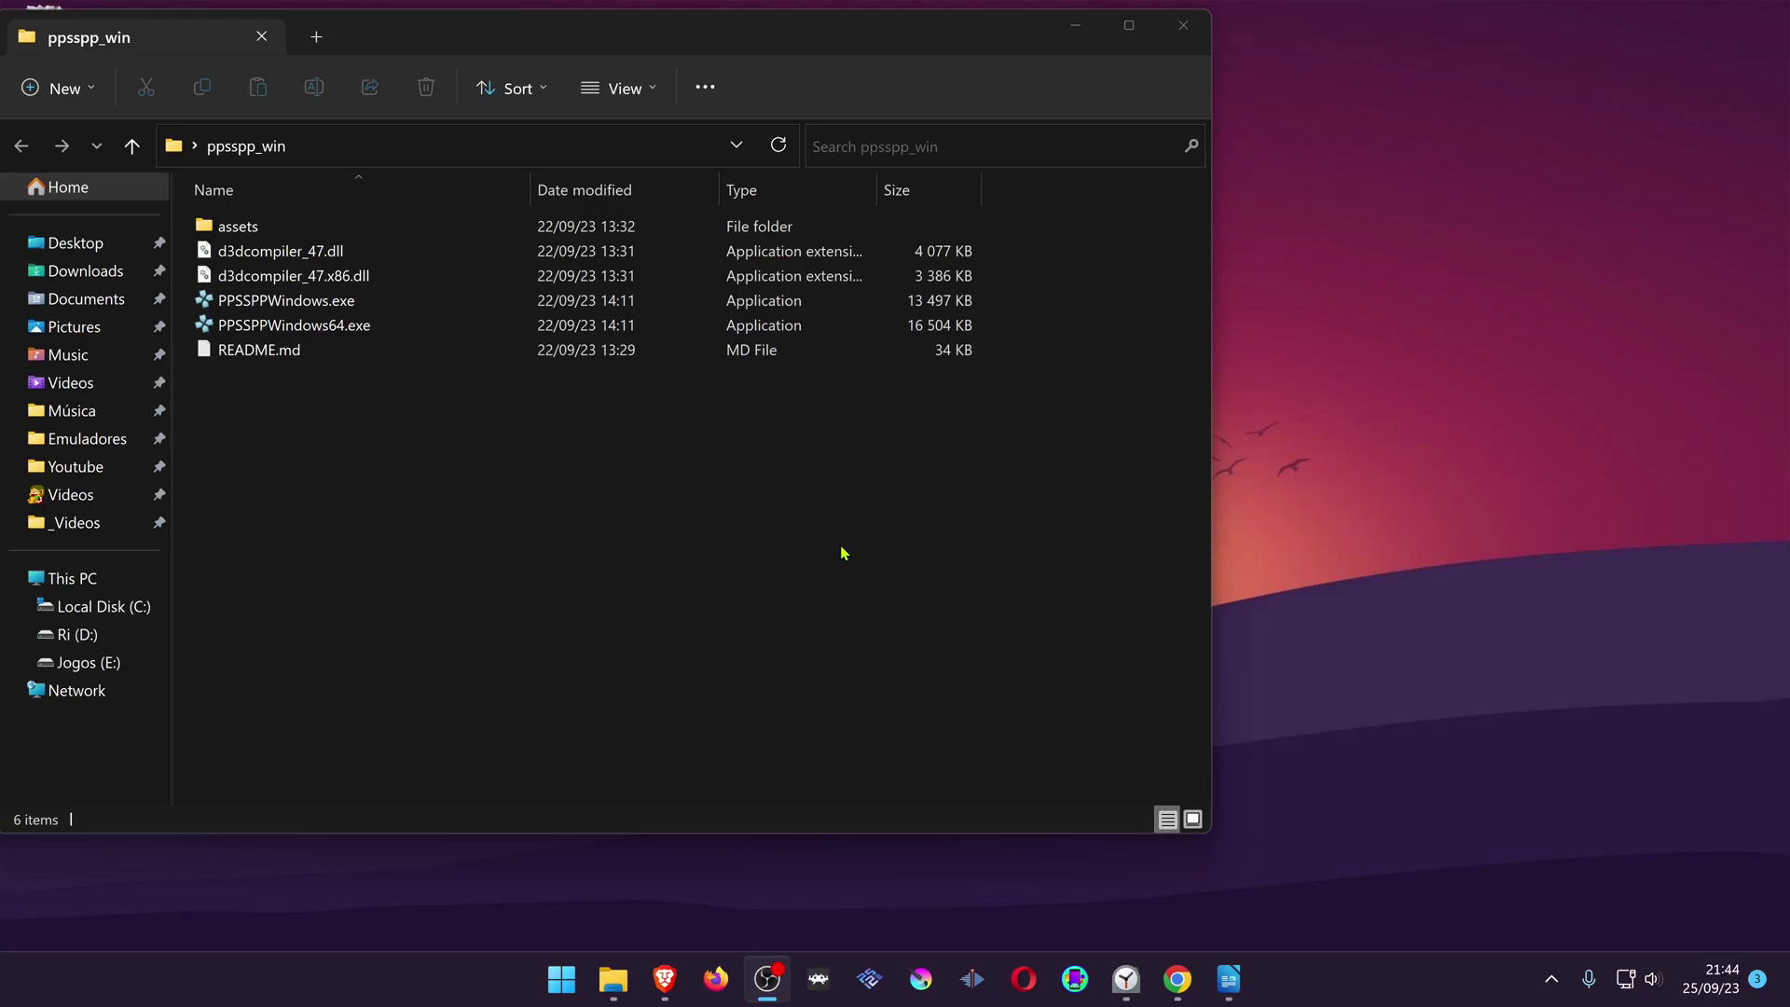
Step: Launch PPSSPPWindows64.exe and show its Memory Stick folder from the System settings
double_click(383, 334)
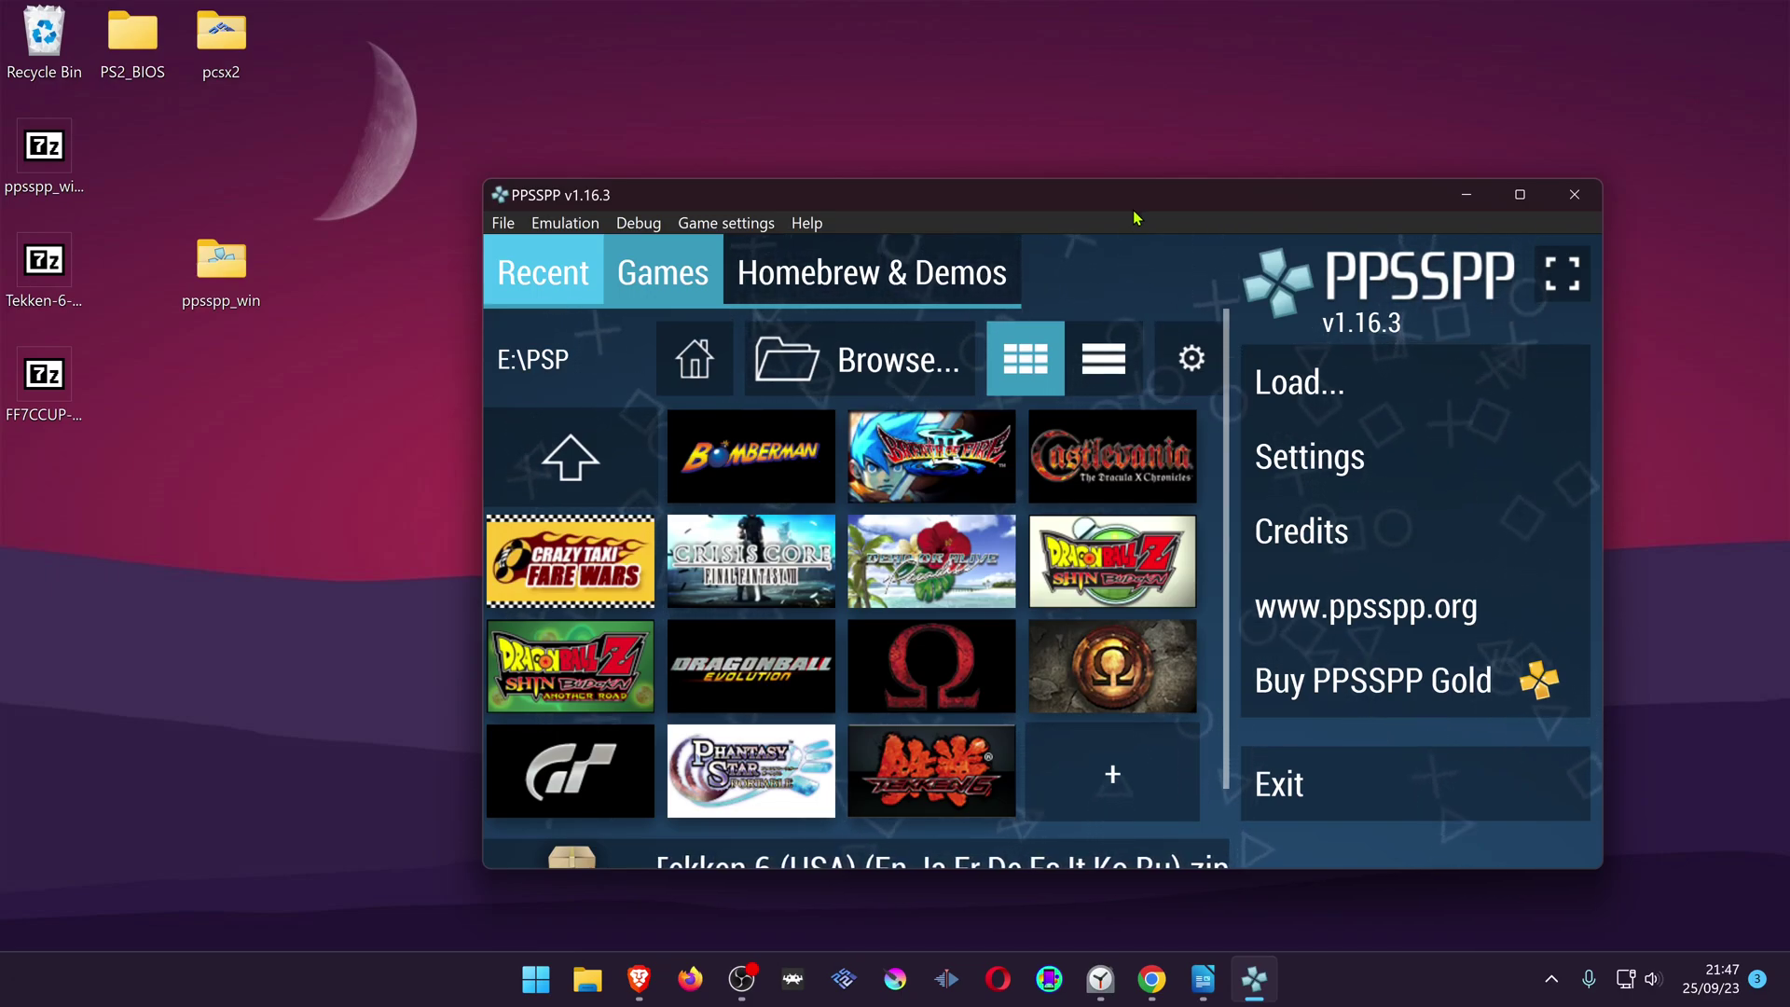
click(1357, 464)
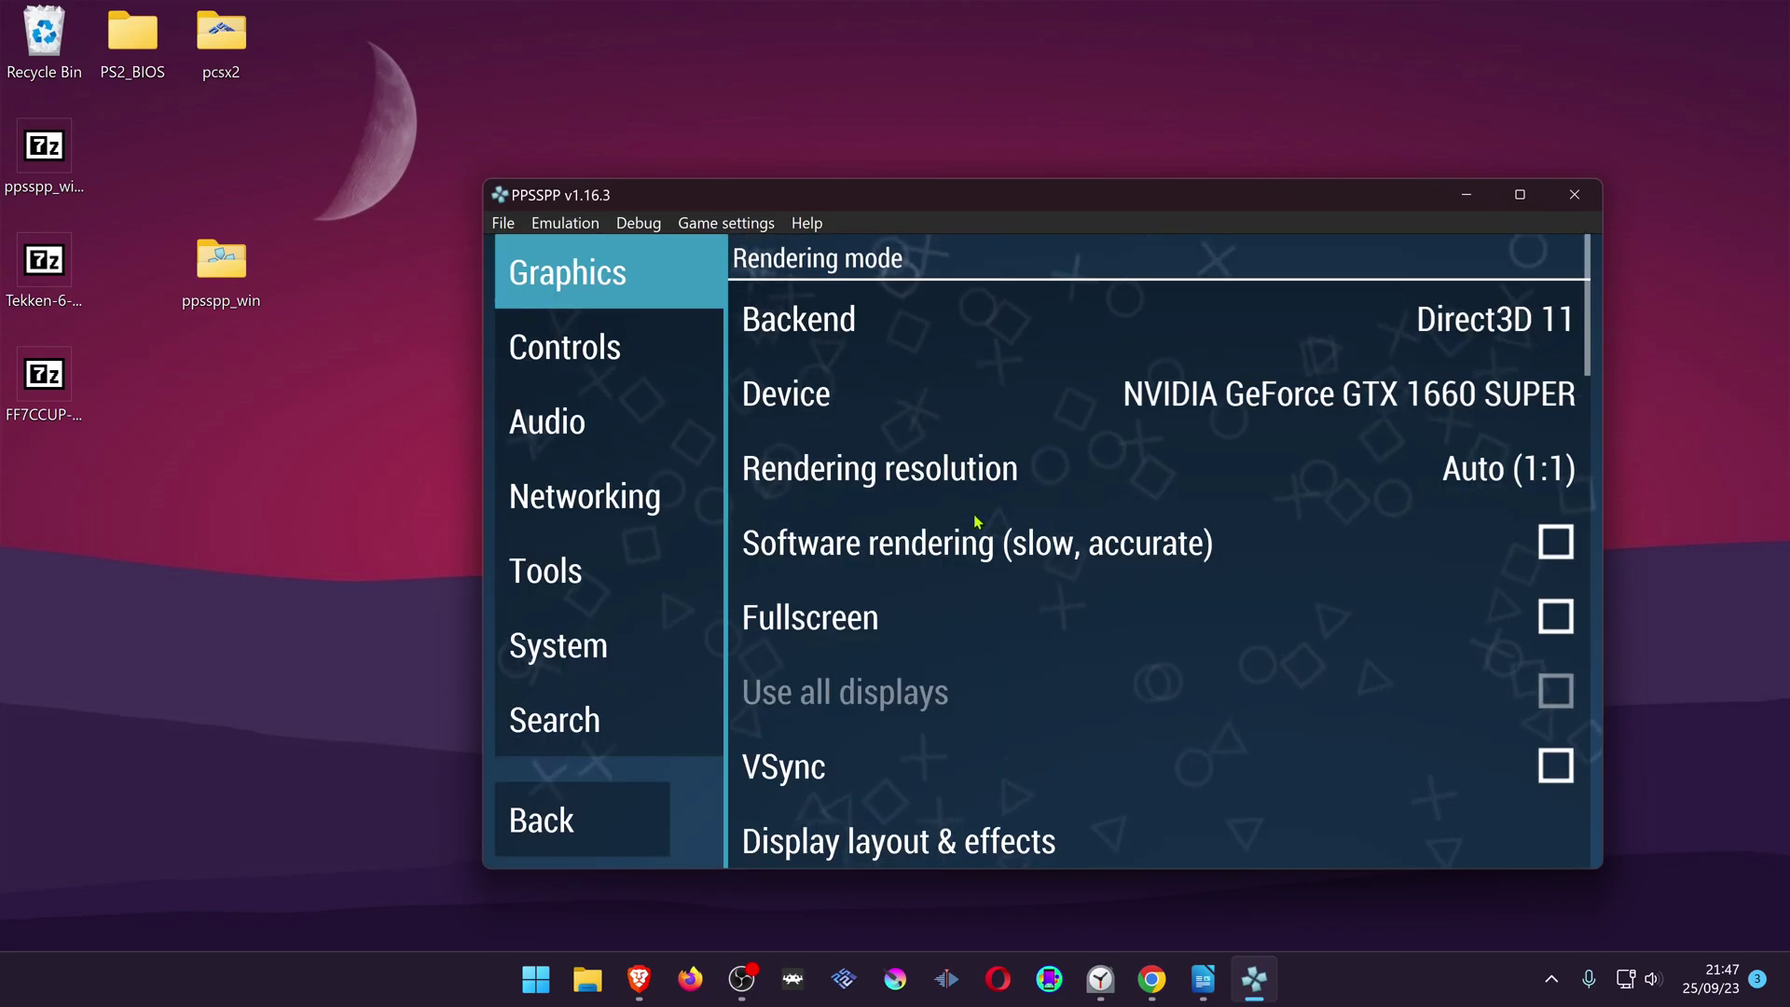
click(584, 623)
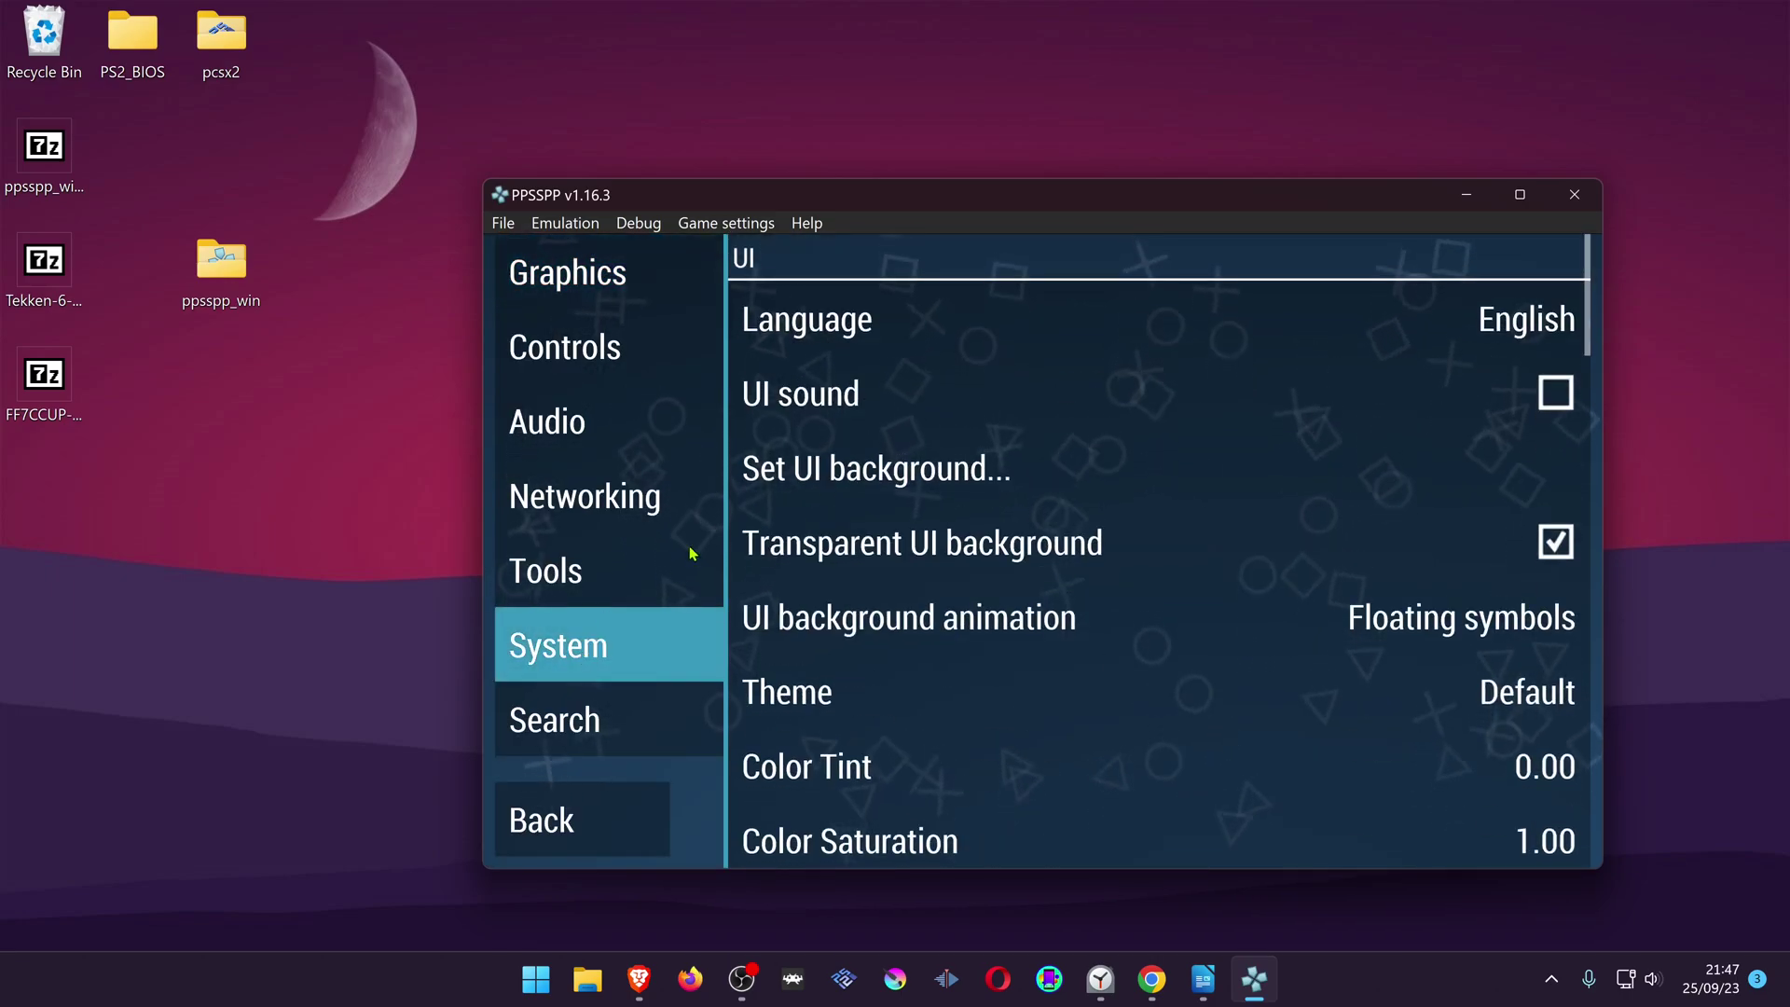
scroll(1107, 446, down, 5)
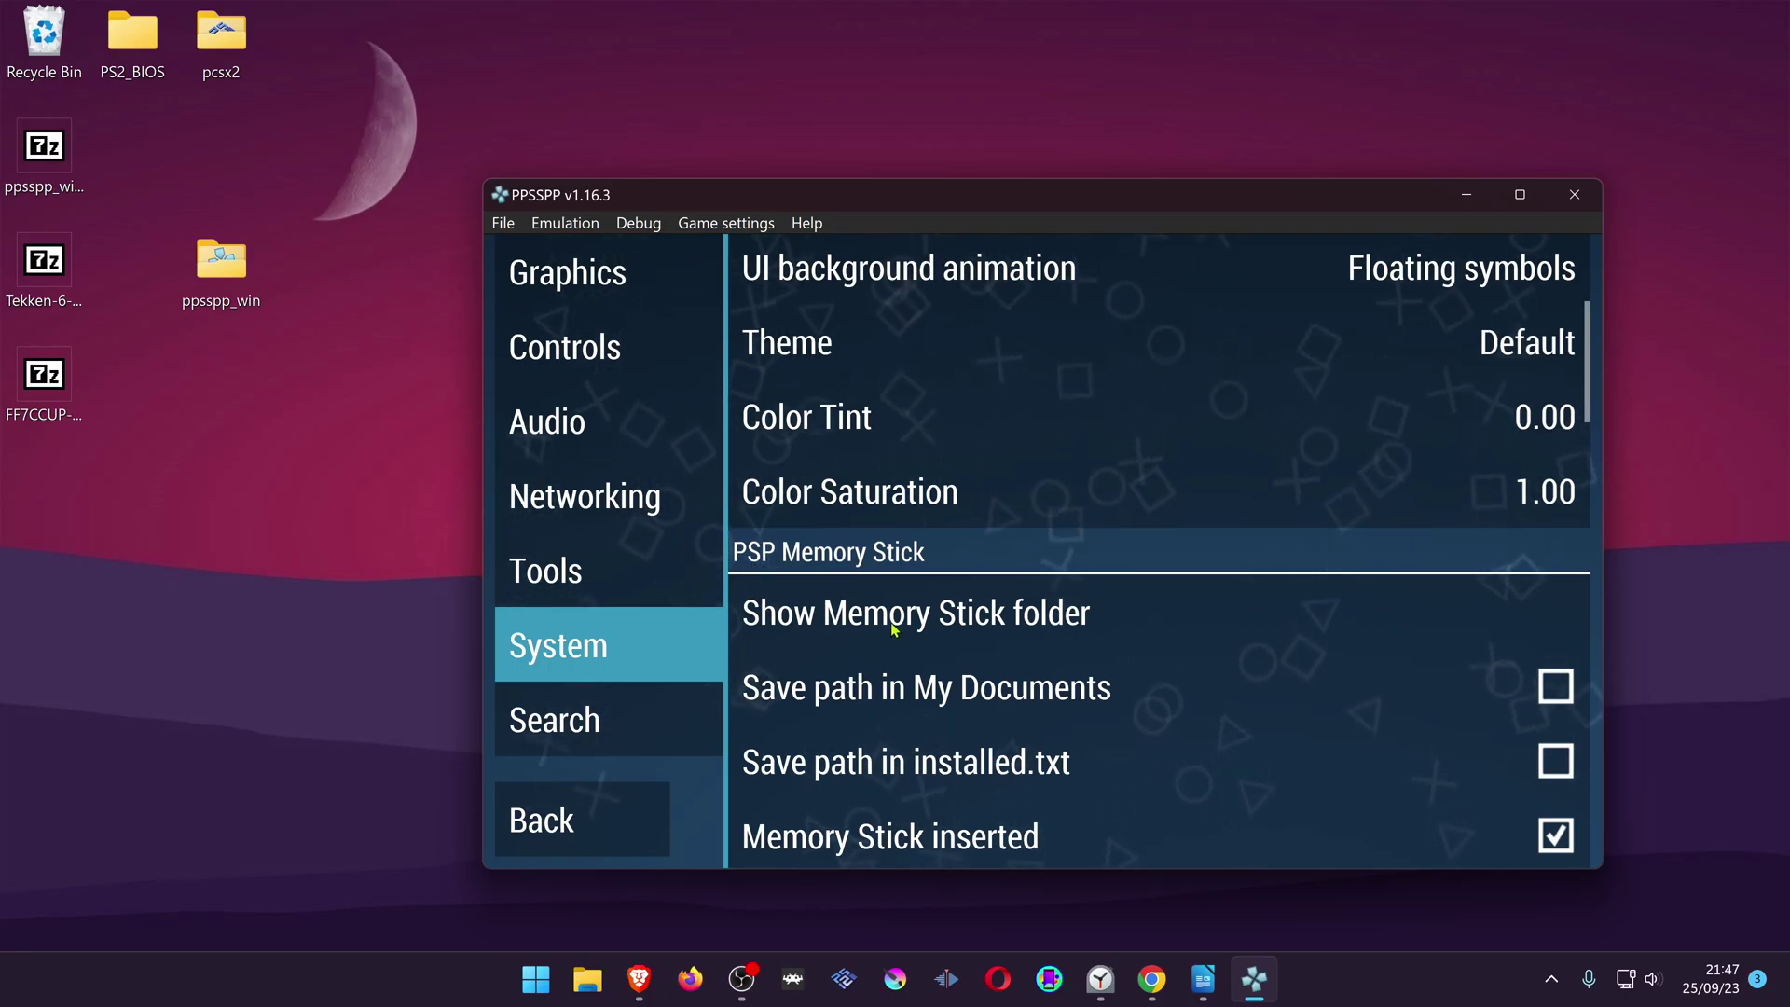
click(1045, 626)
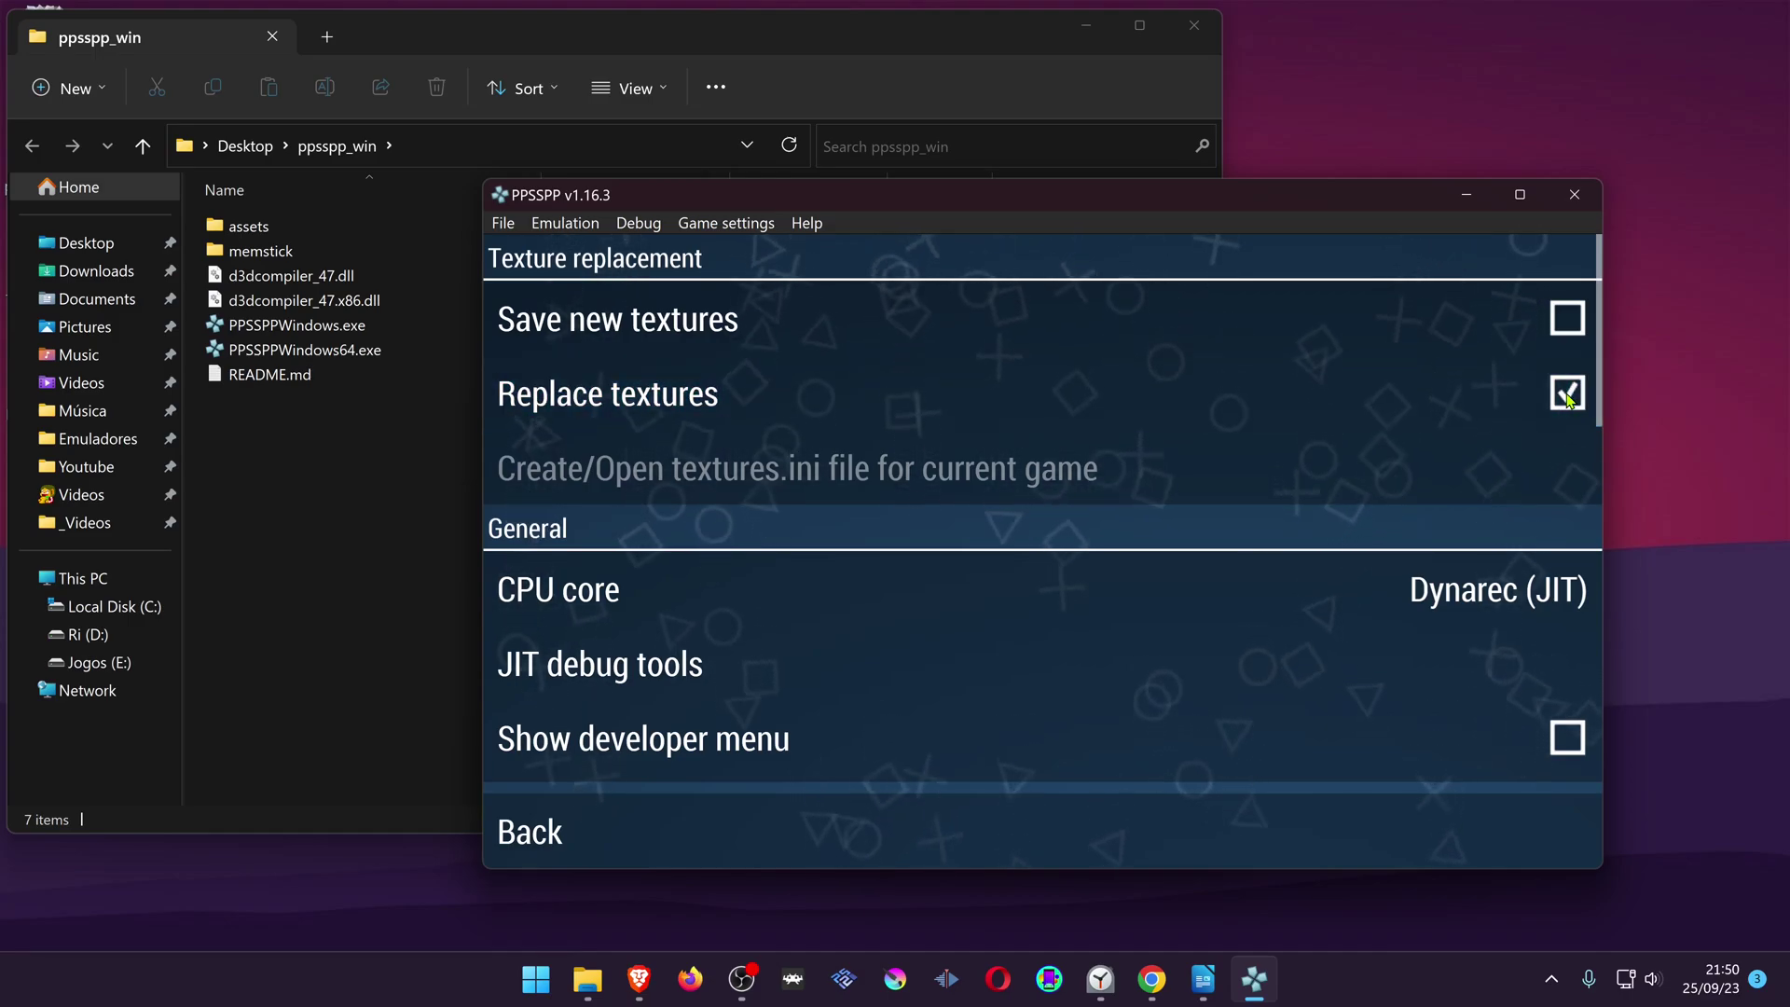
Step: Enable Replace textures in PPSSPP's Developer tools, leaving Save new textures disabled
click(559, 816)
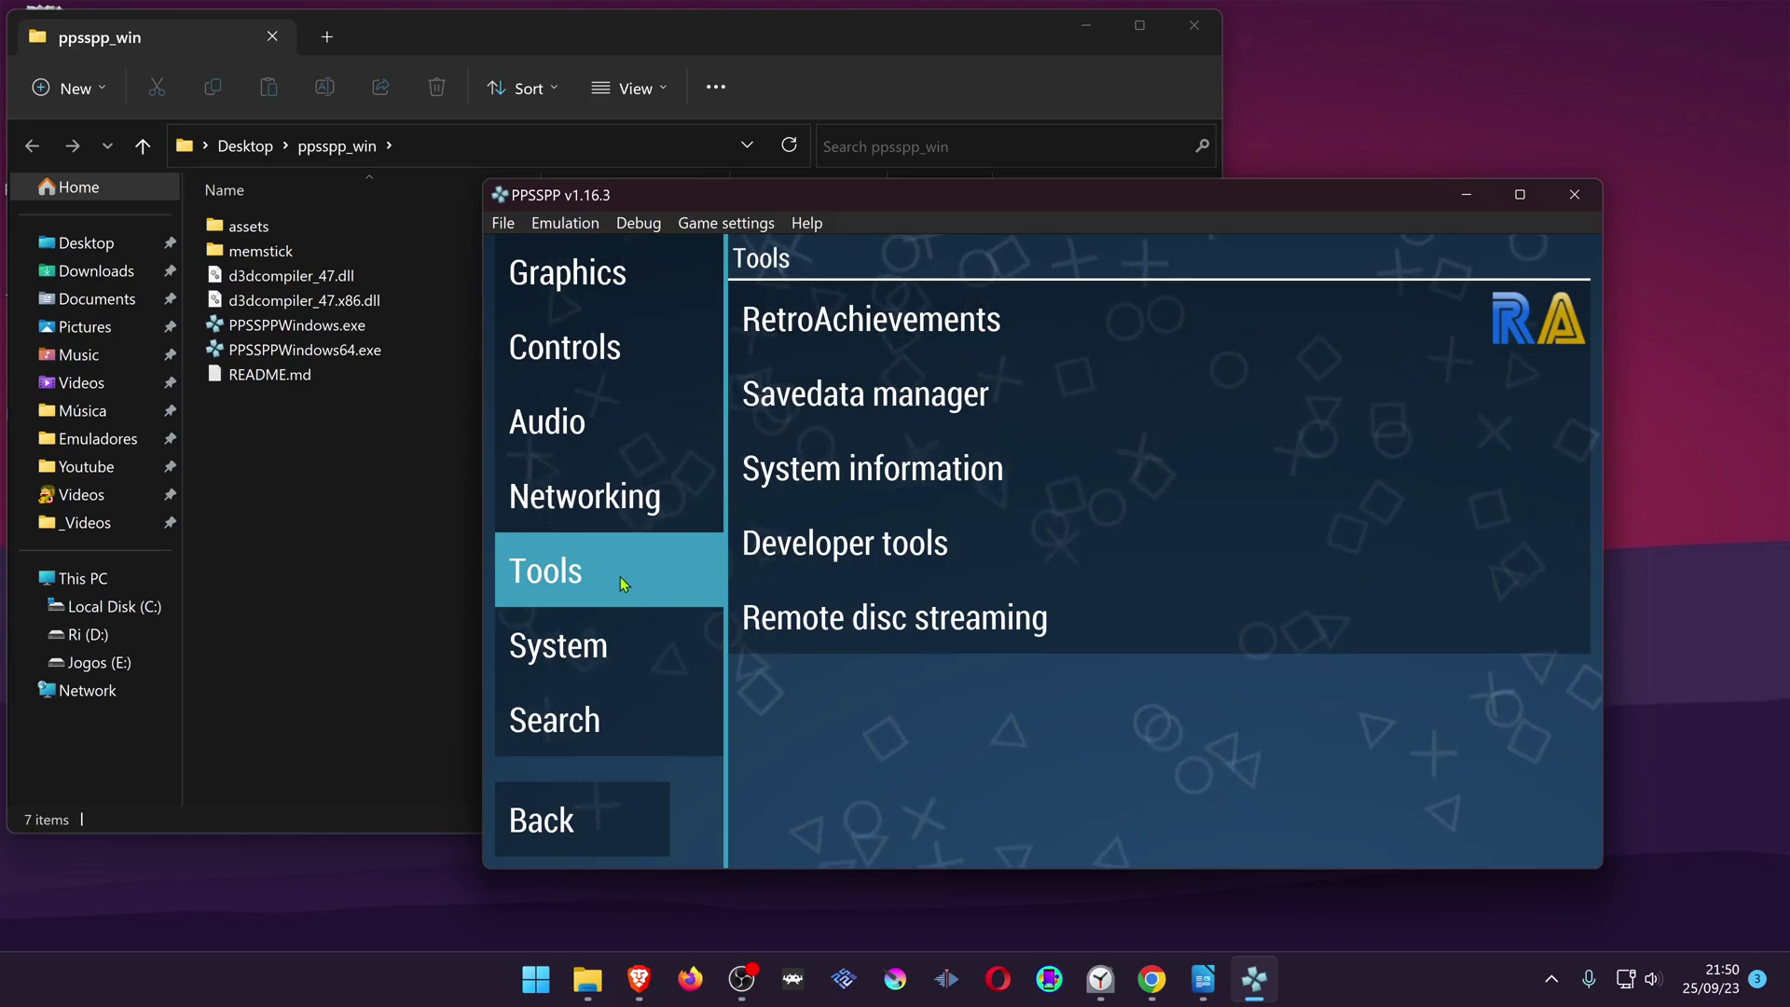
click(946, 546)
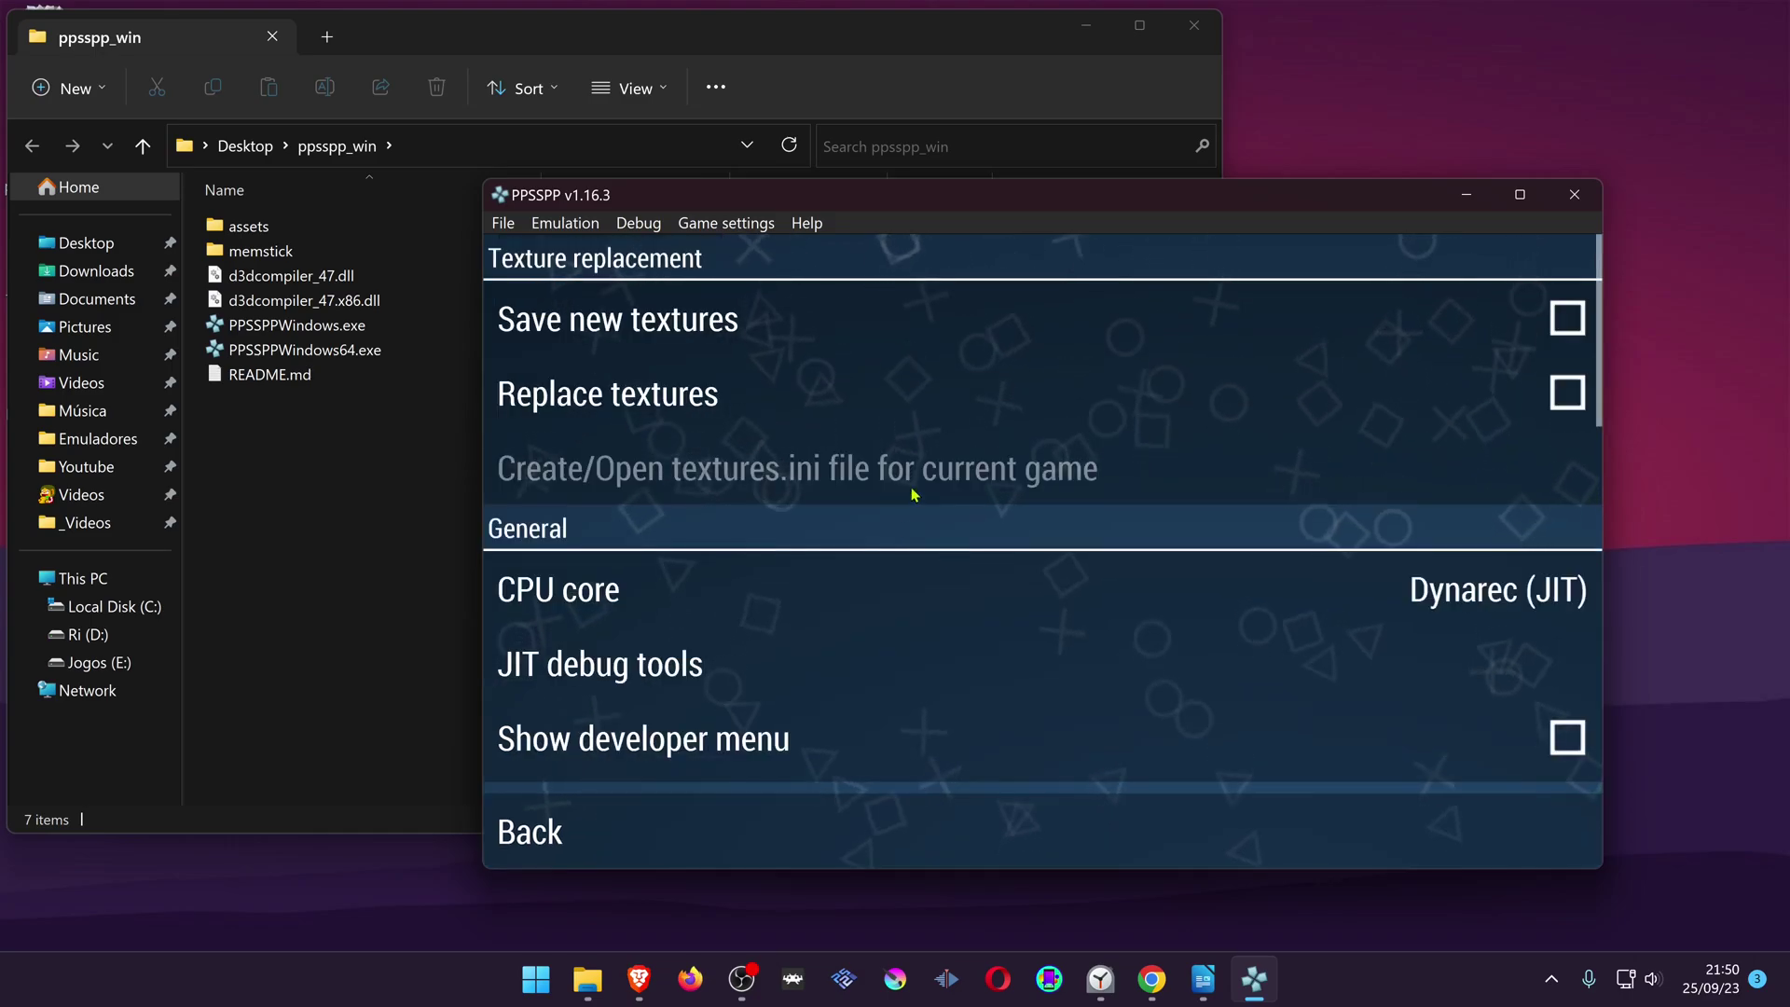
click(1566, 394)
key(Up)
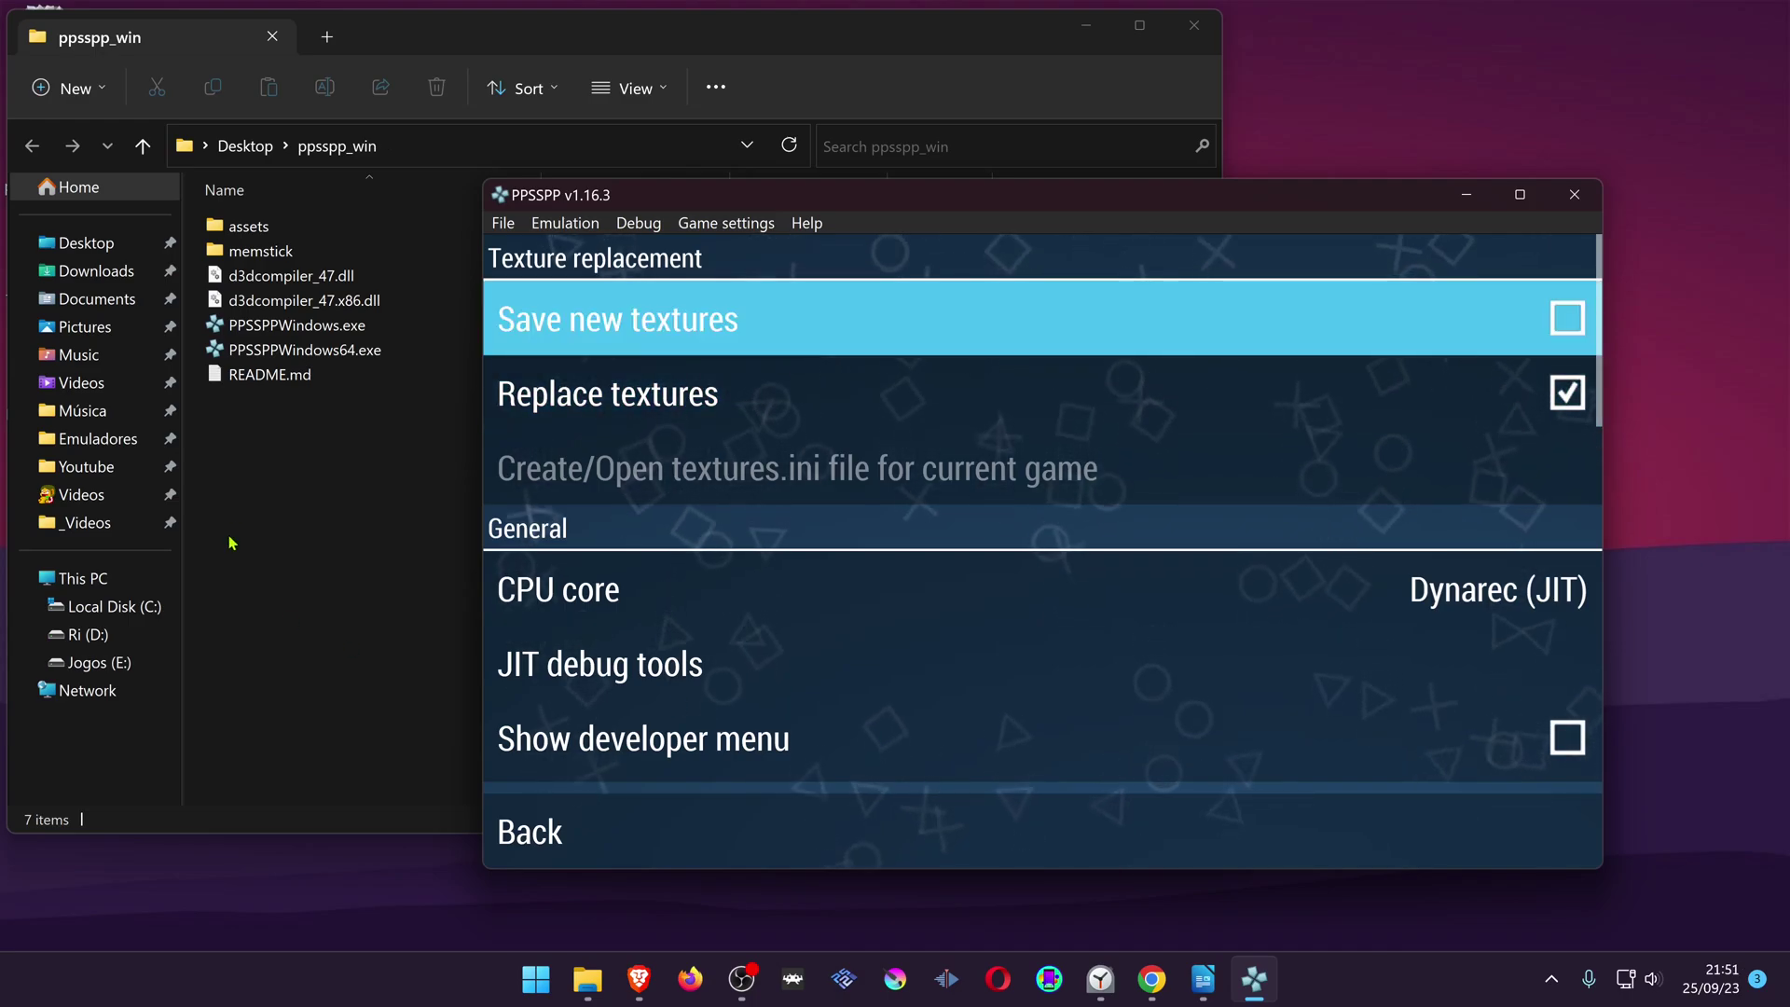
Step: Open the memstick\PSP\TEXTURES folder inside ppsspp_win
double_click(300, 261)
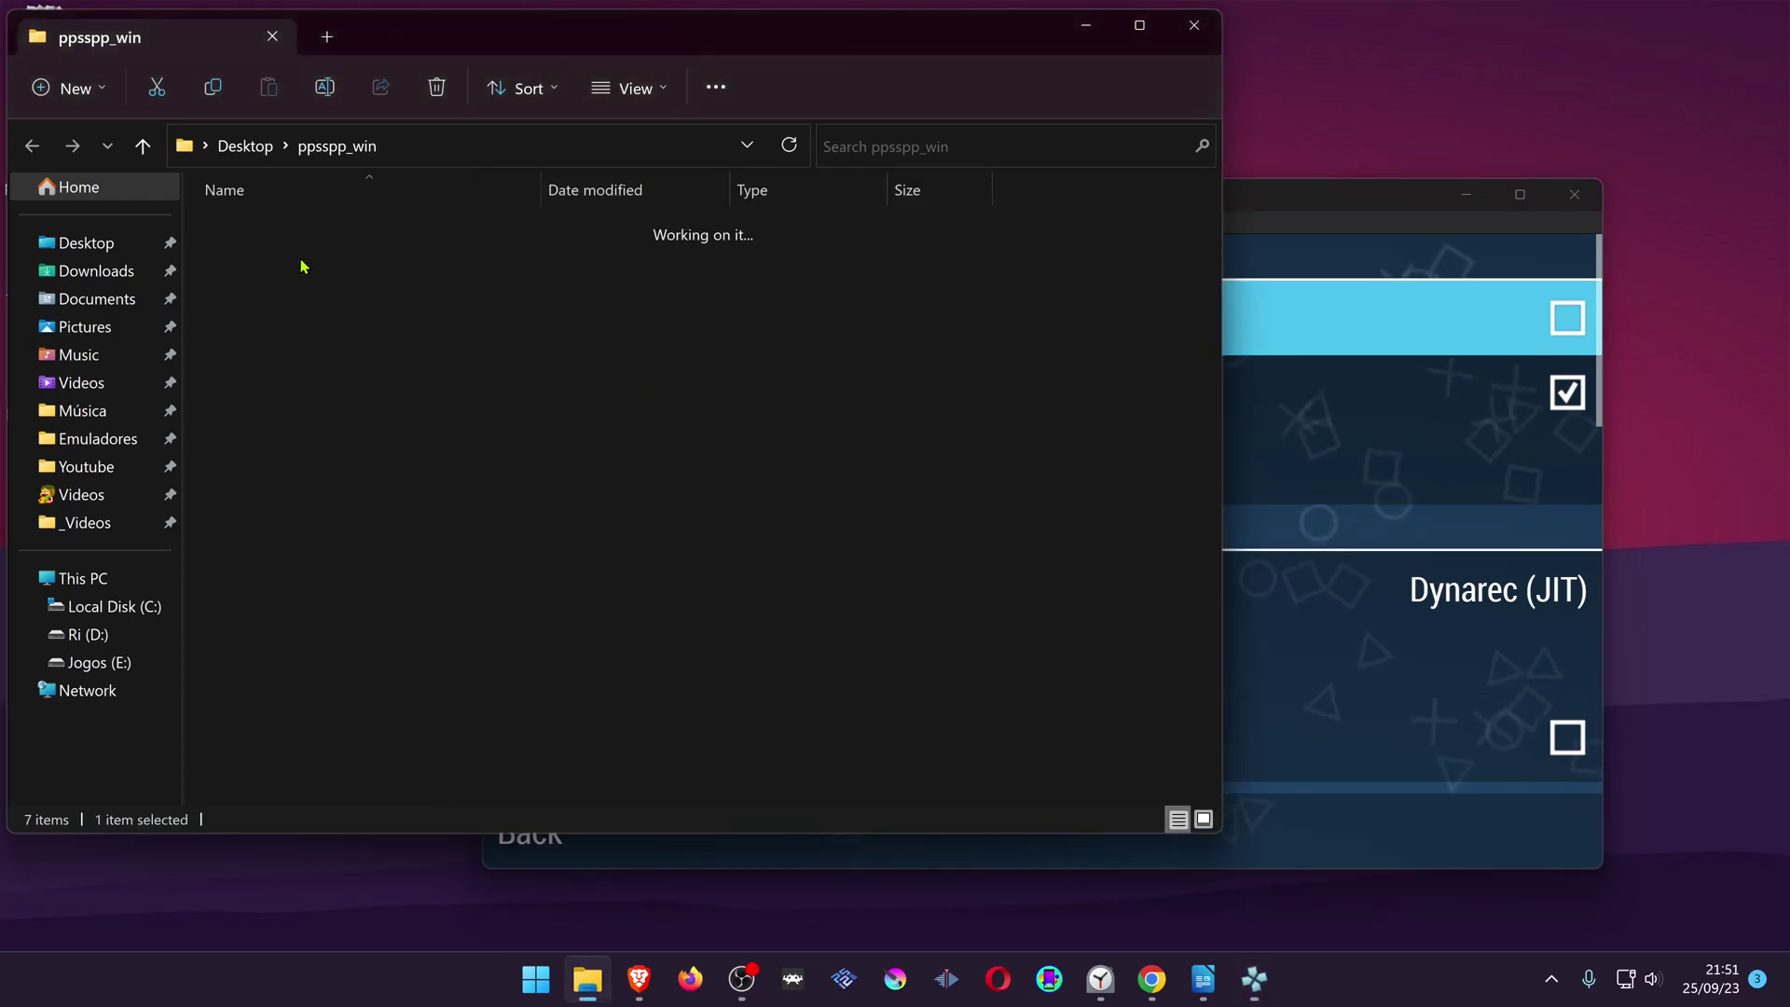
double_click(270, 231)
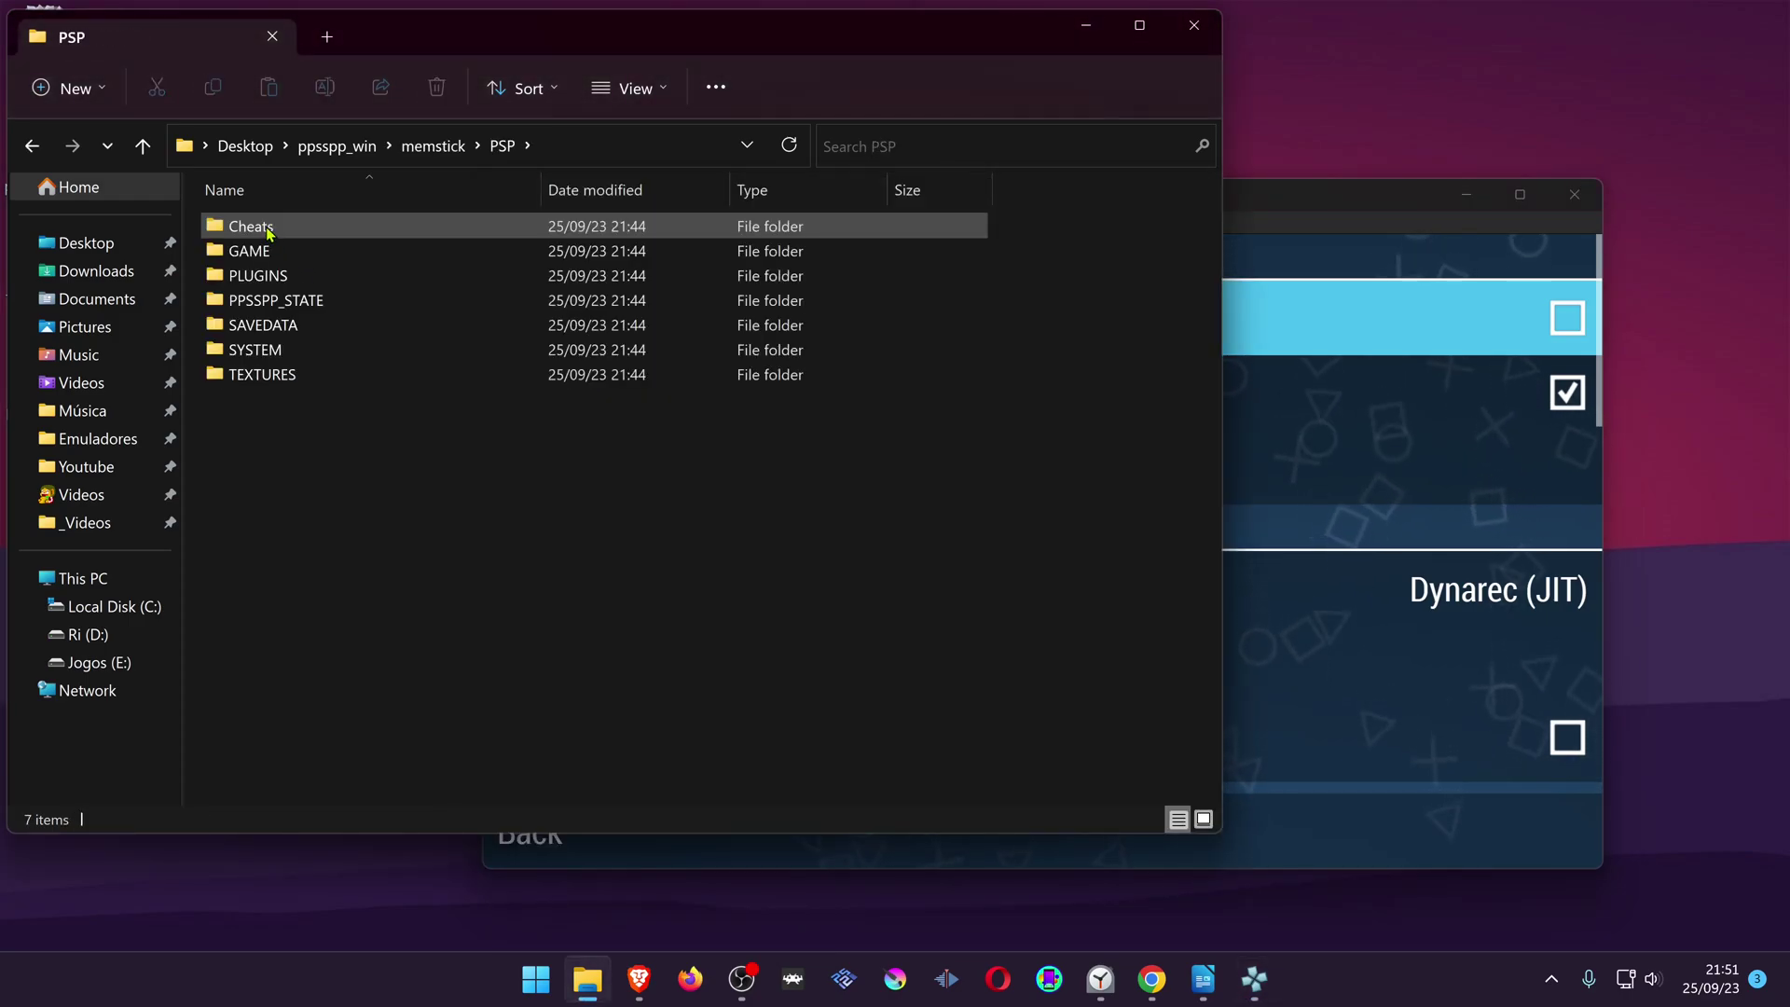
double_click(262, 375)
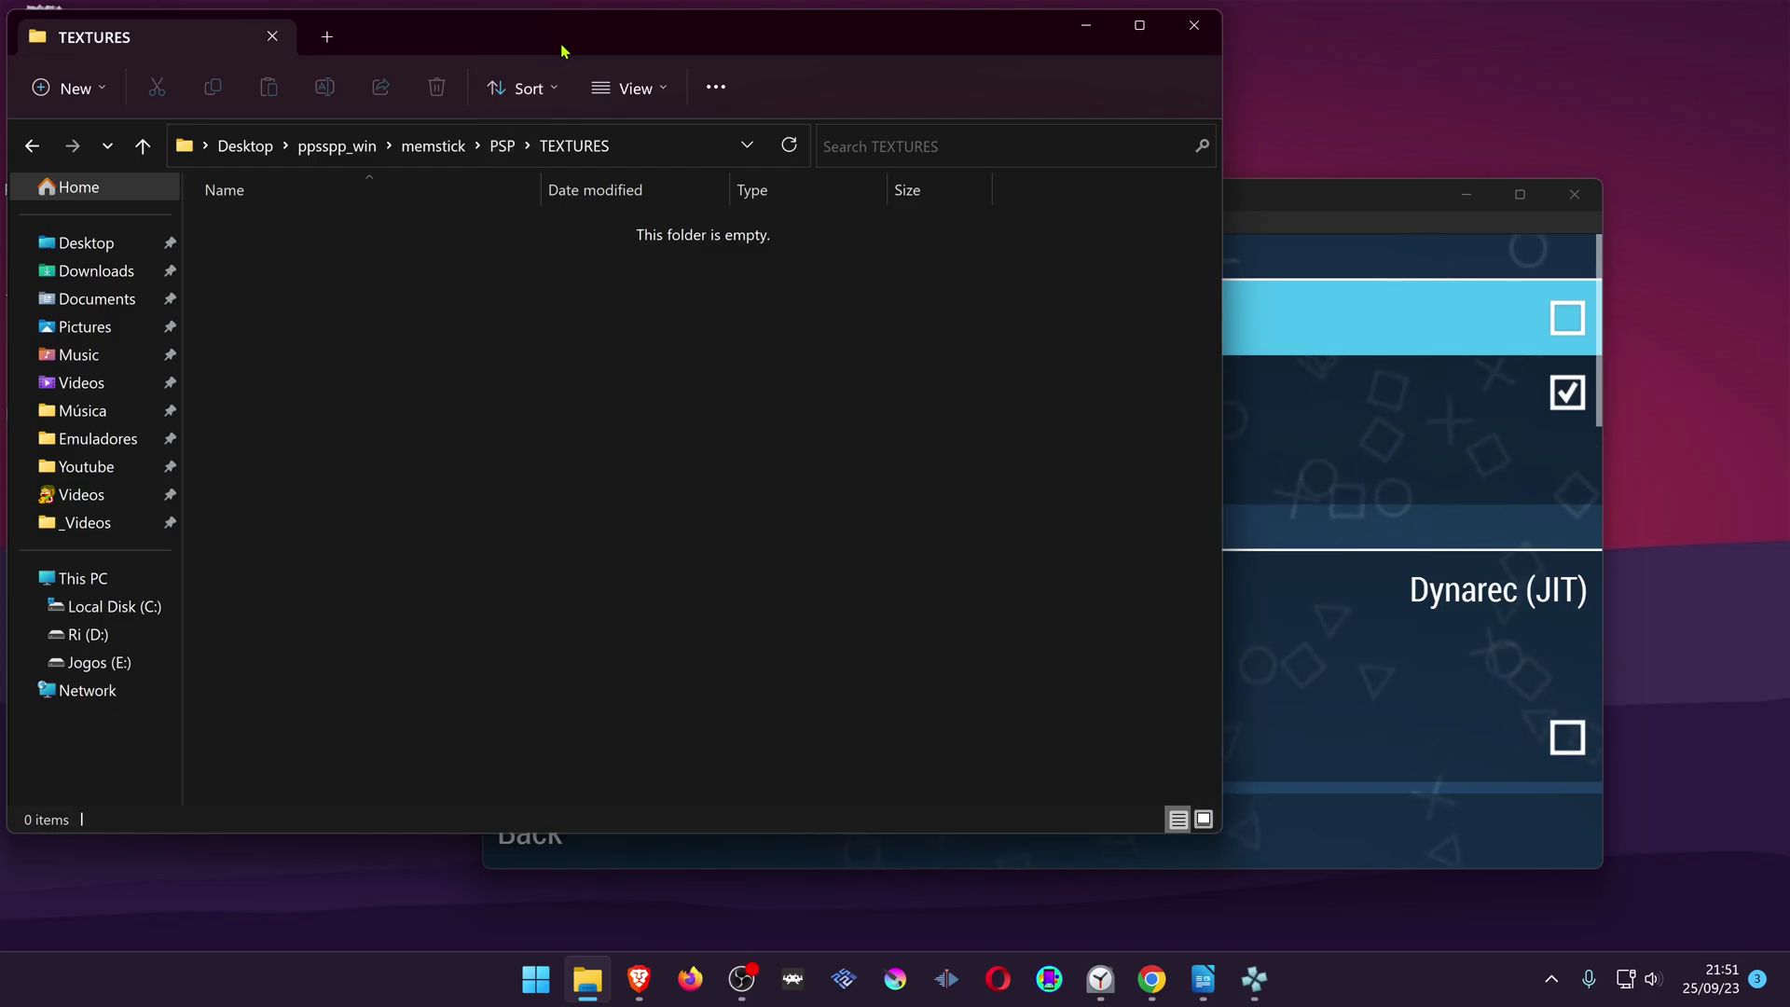
Step: Extract the ULUS10466 folder from Tekken-6-HD-Texture-Pack-master.zip on the desktop into the TEXTURES folder
drag(563, 51, 840, 84)
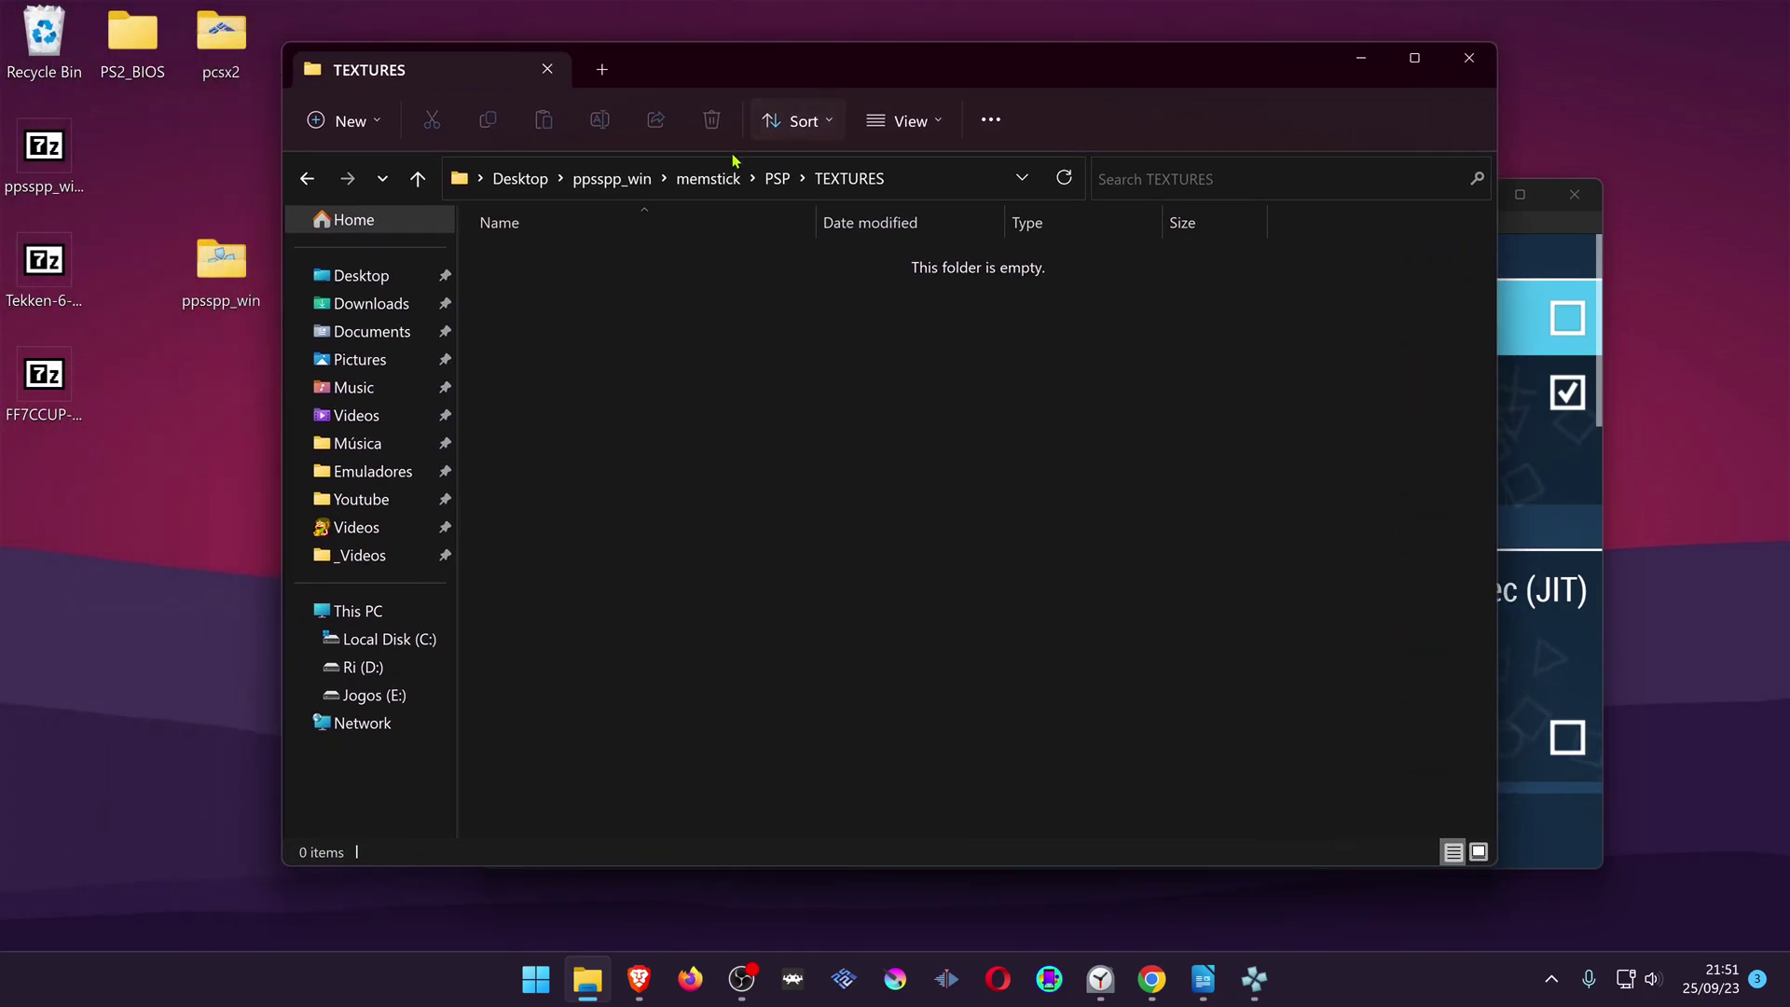
double_click(47, 266)
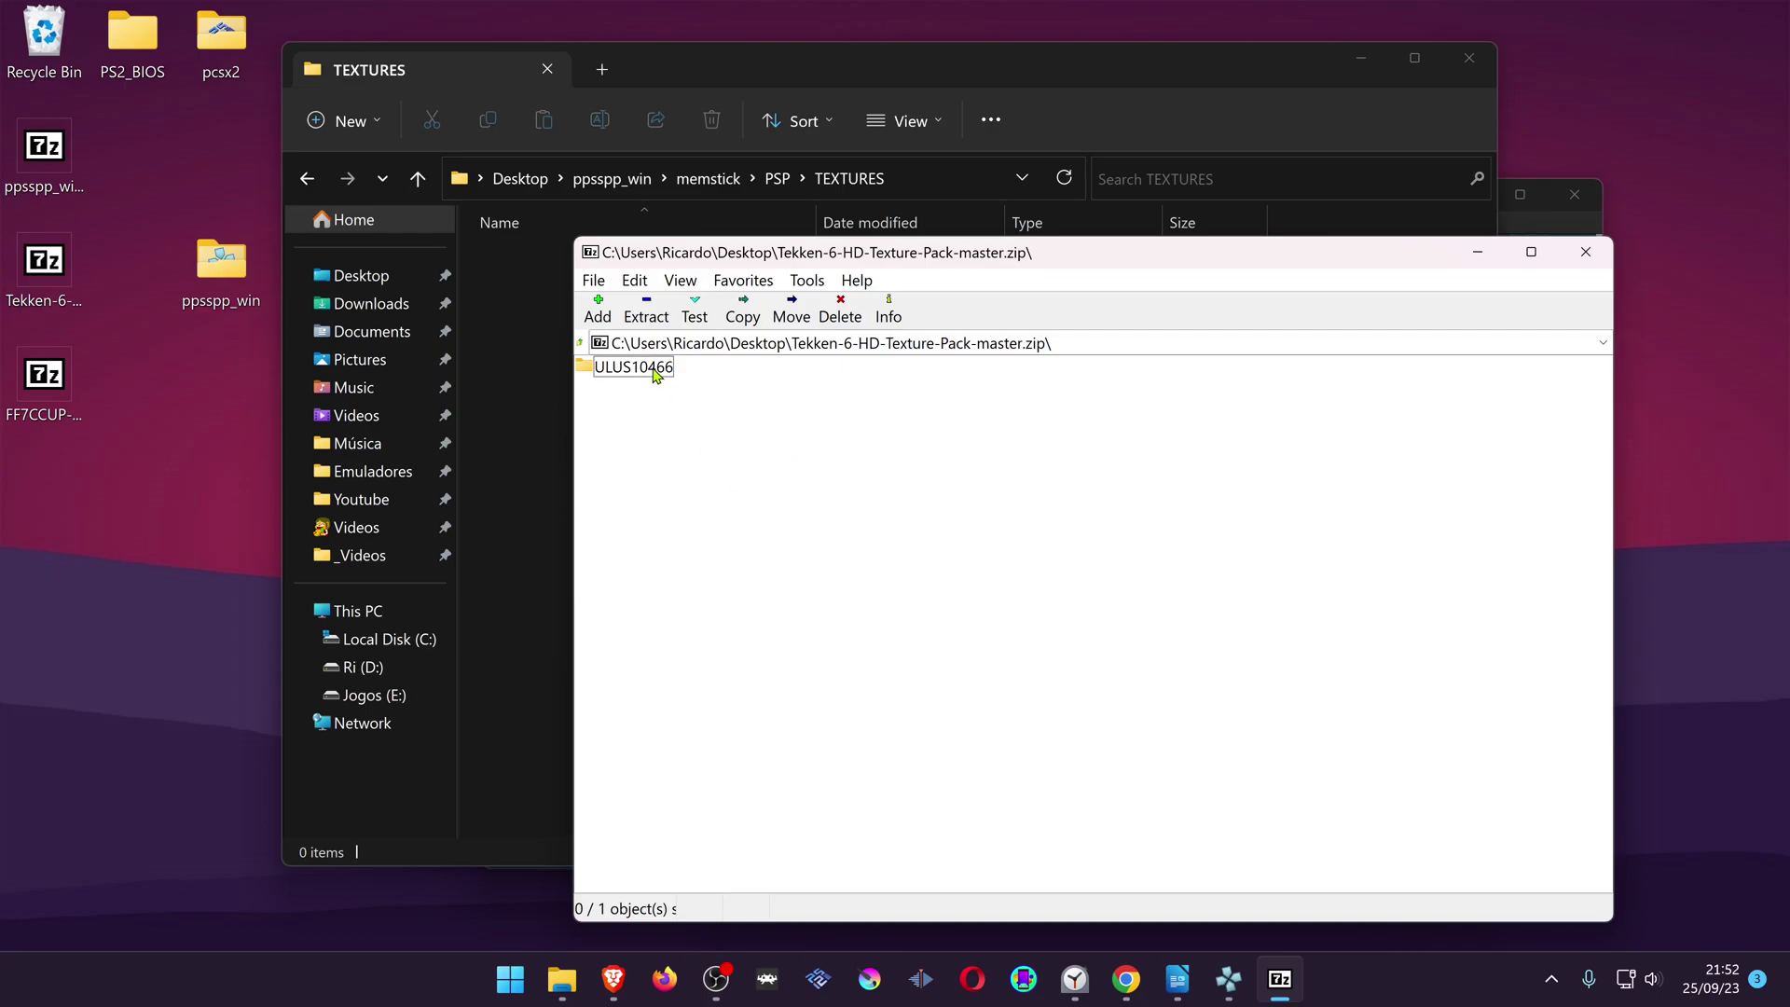
drag(656, 373, 511, 393)
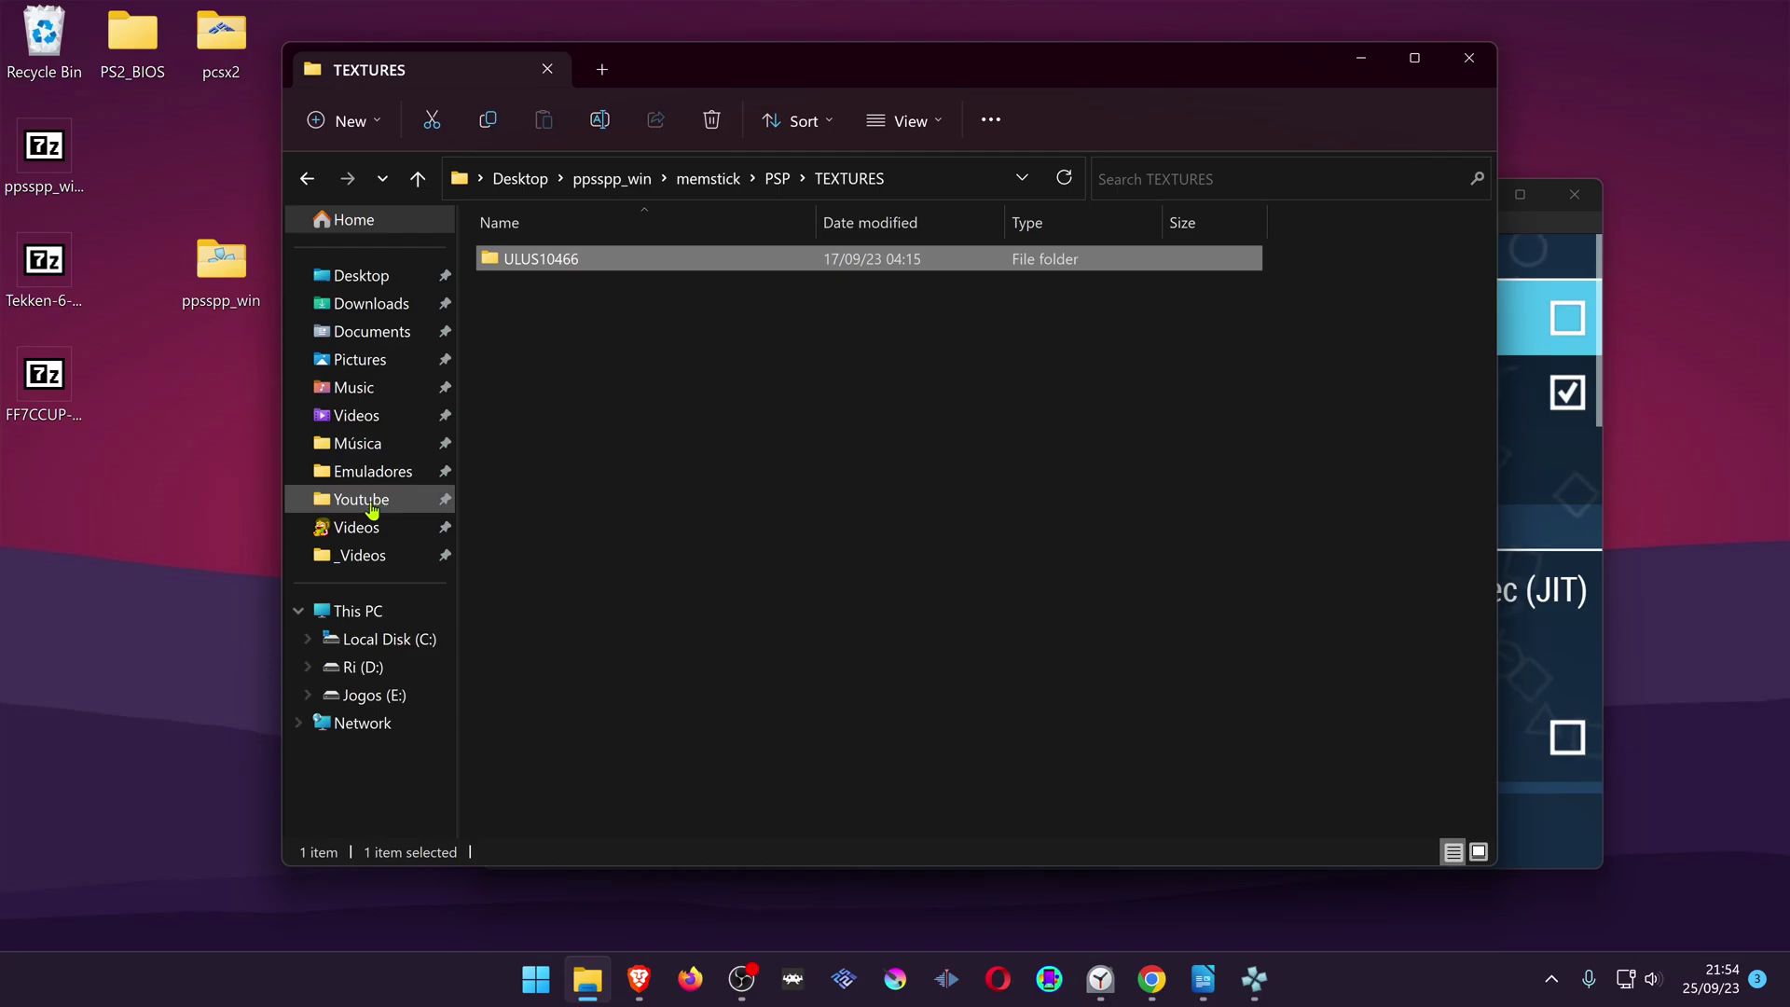
Step: Open the FF7CCUP-master.zip archive from the desktop and display the contents of its FF7CCUP-master folder
click(25, 384)
double_click(25, 384)
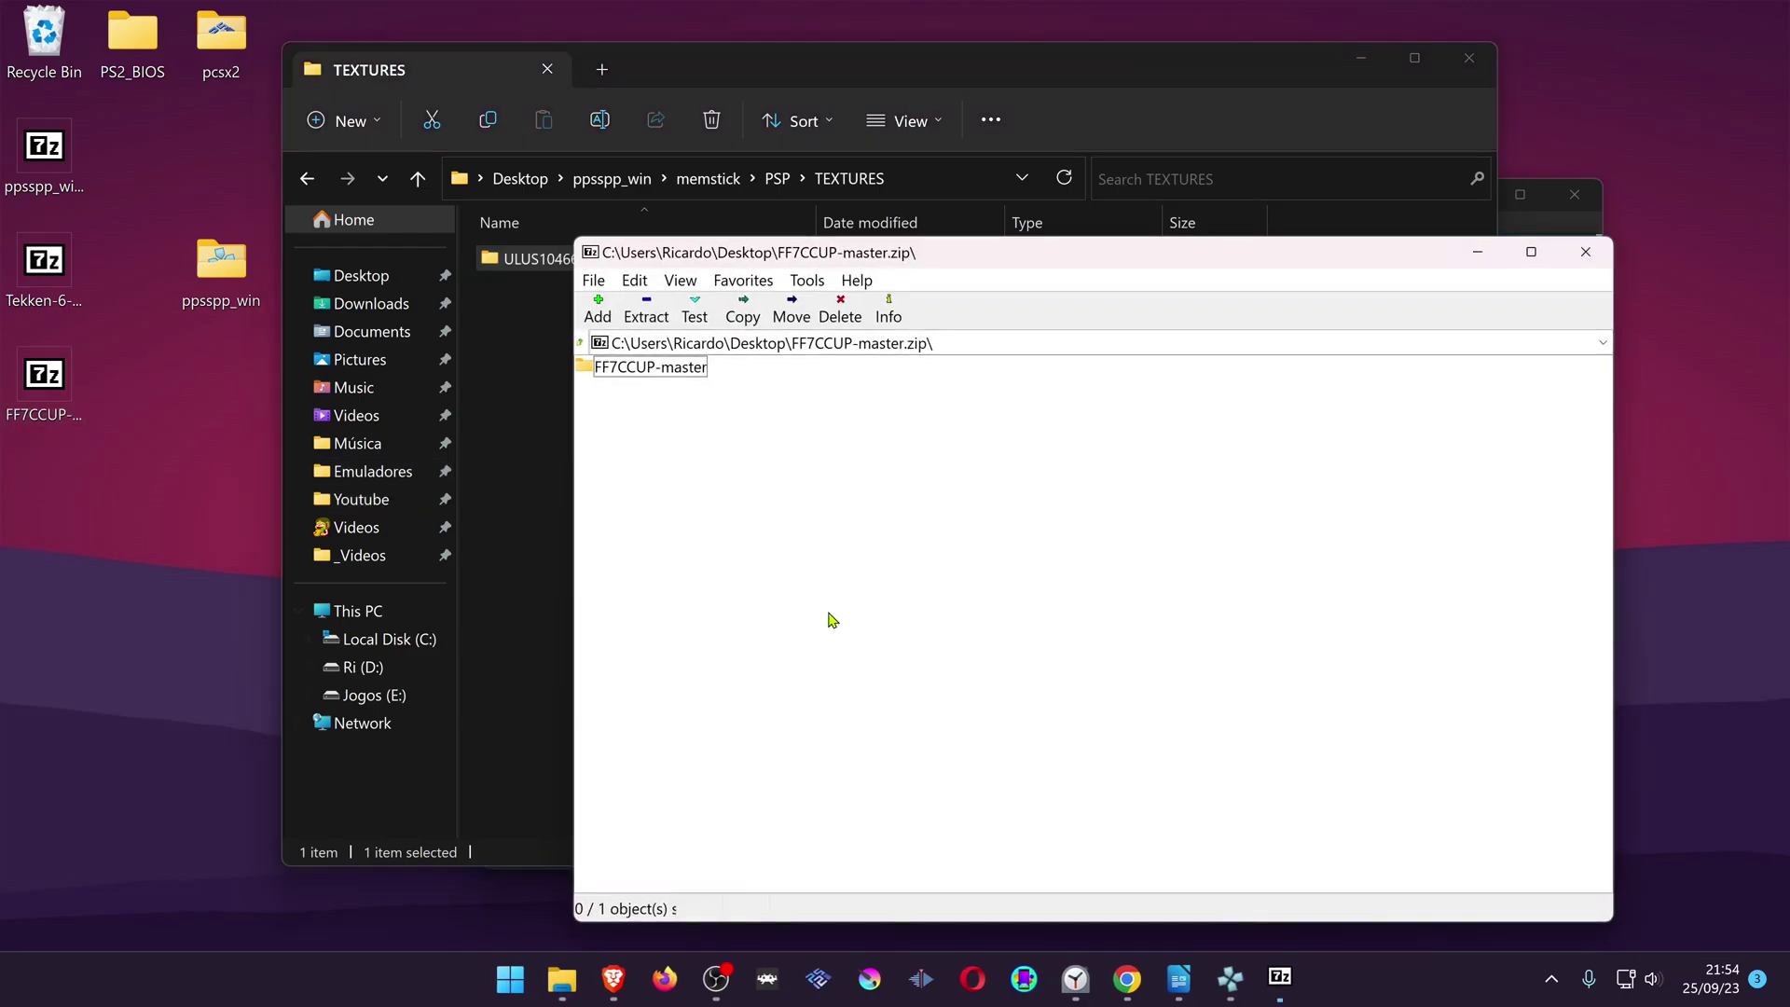
double_click(690, 373)
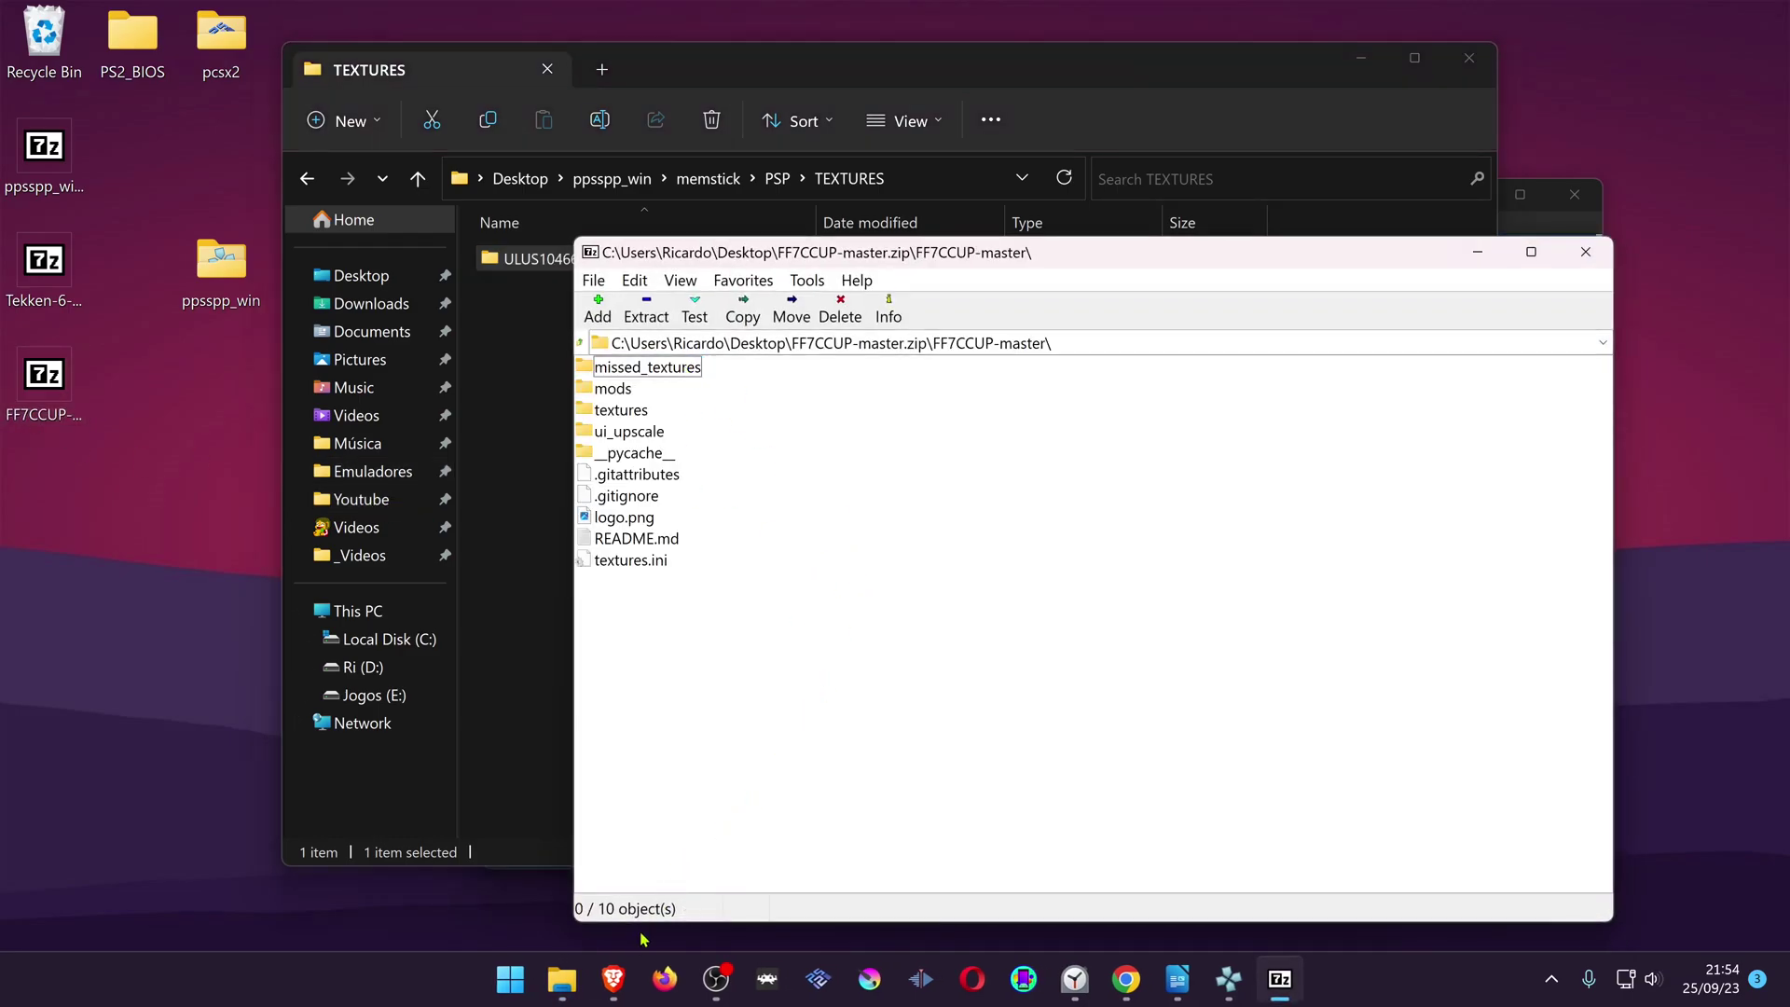
Step: Switch to the Brave browser and open the NTSC-U games list in the PSP section of PlayStation DataCenter
click(614, 979)
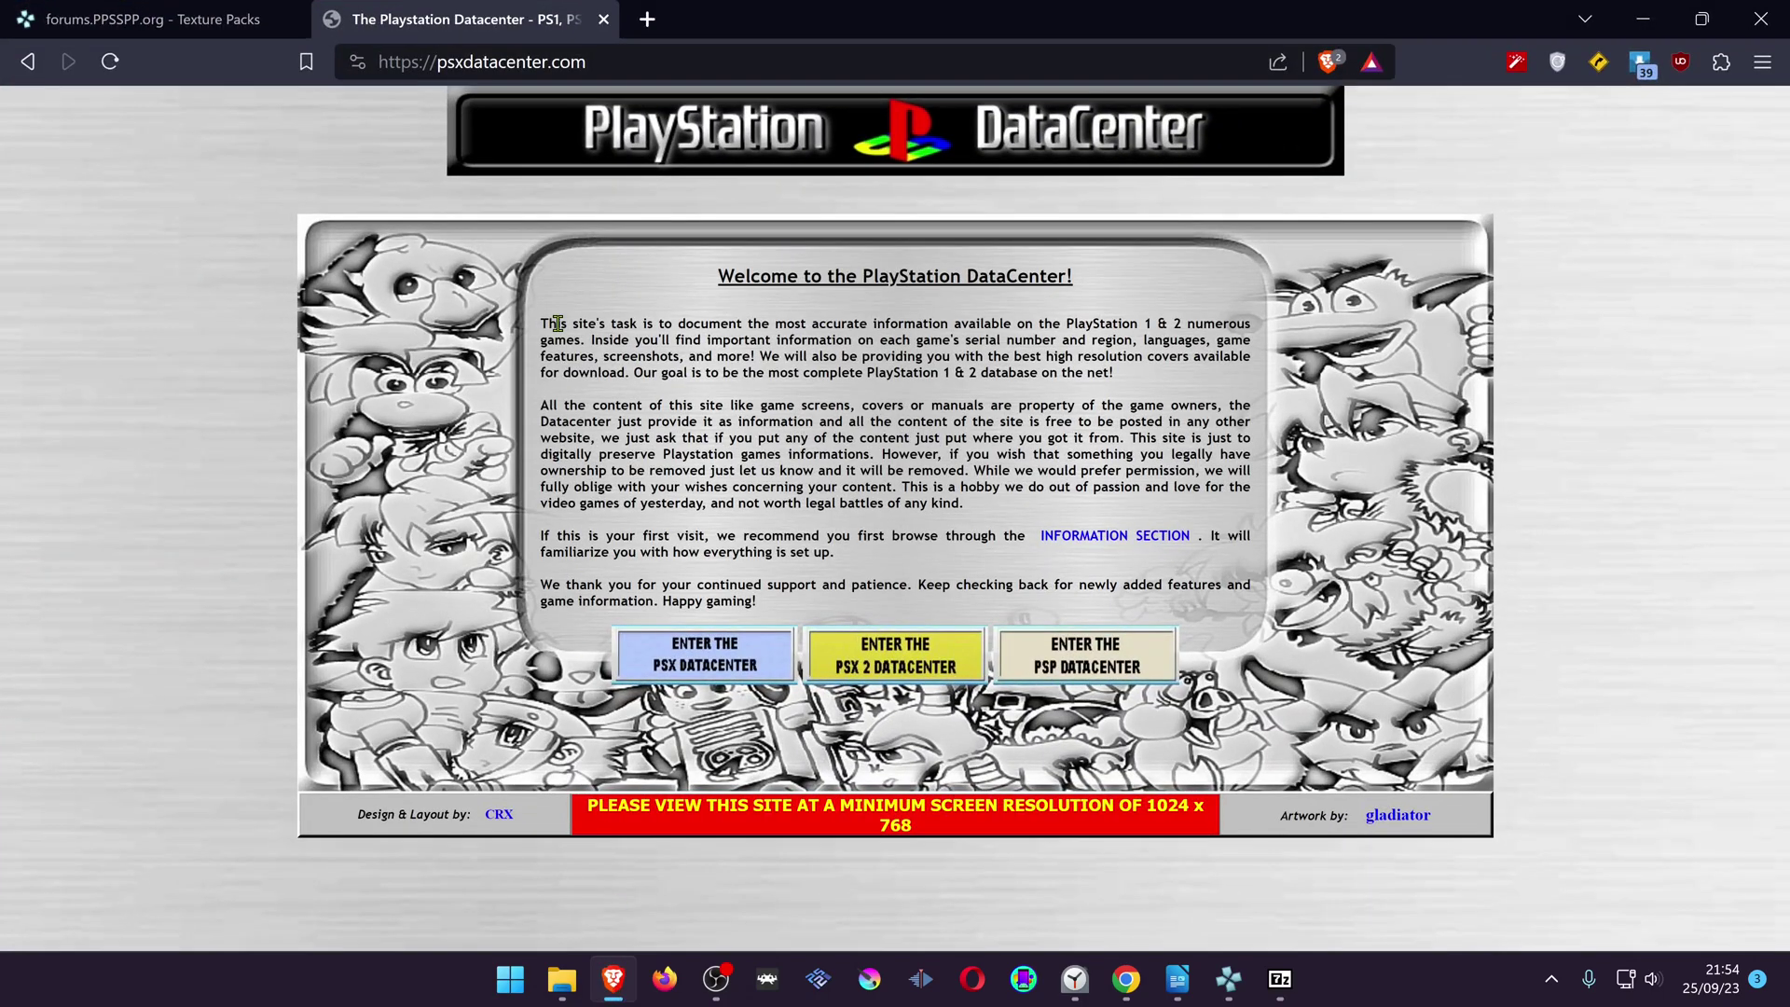
click(1104, 668)
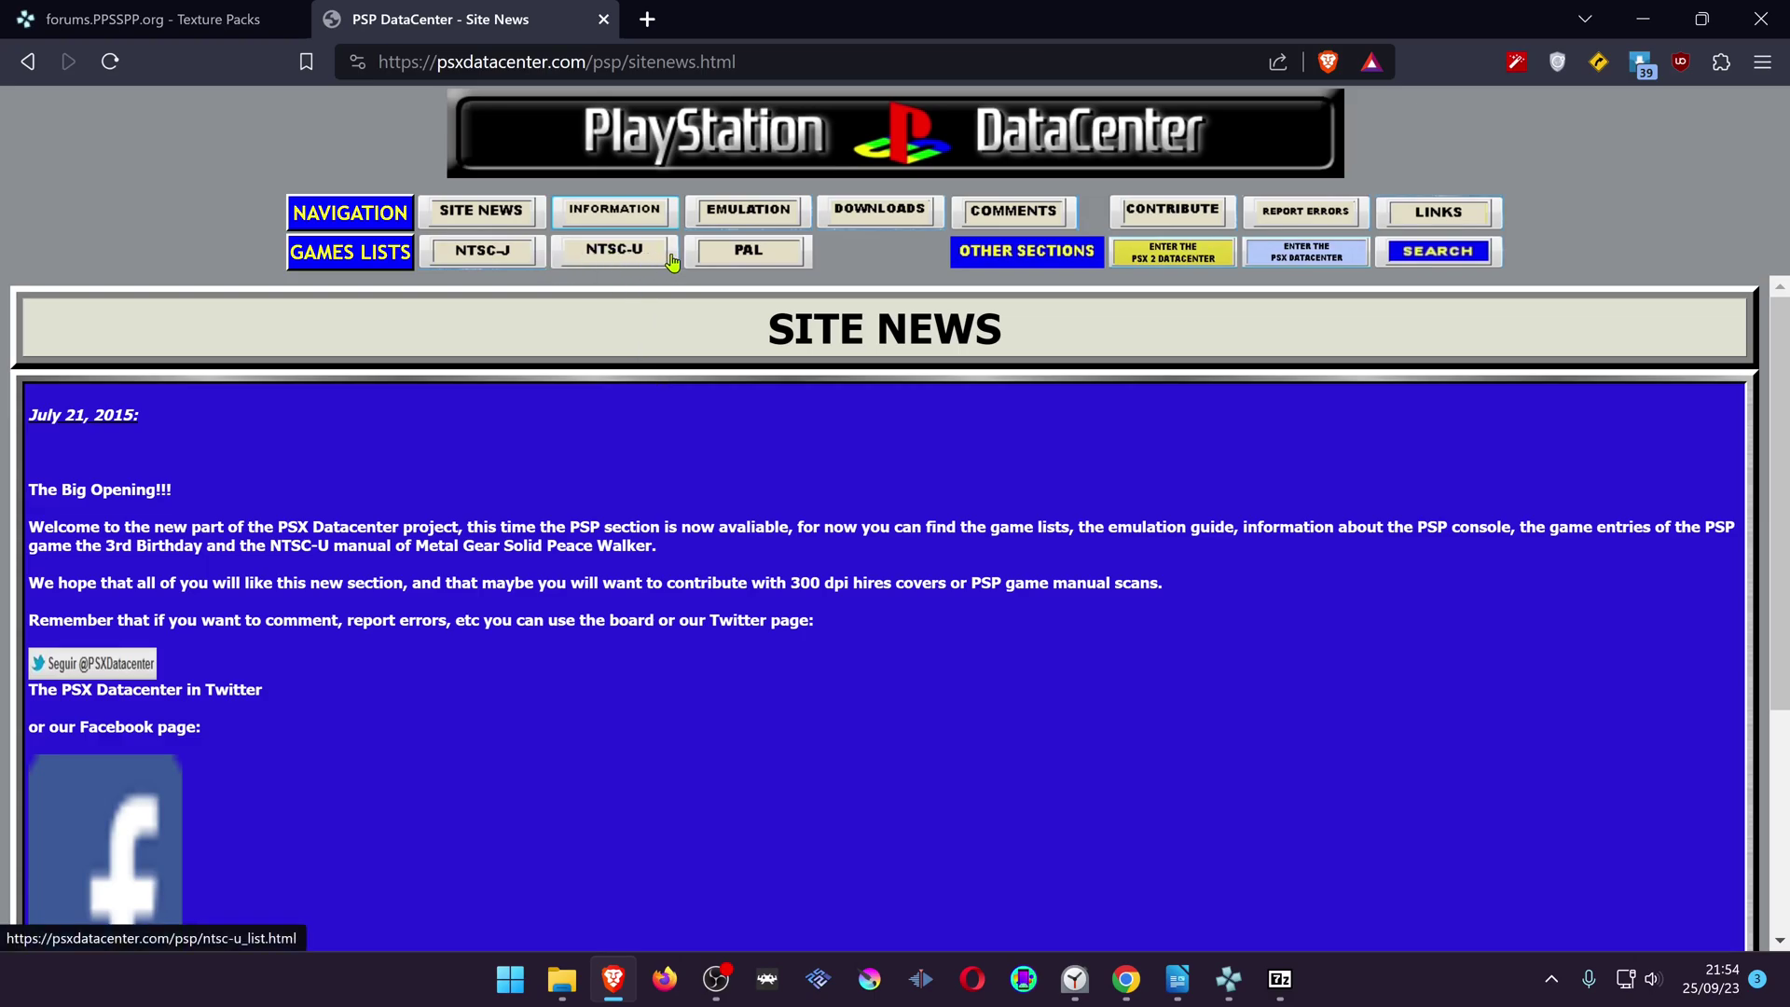
click(613, 260)
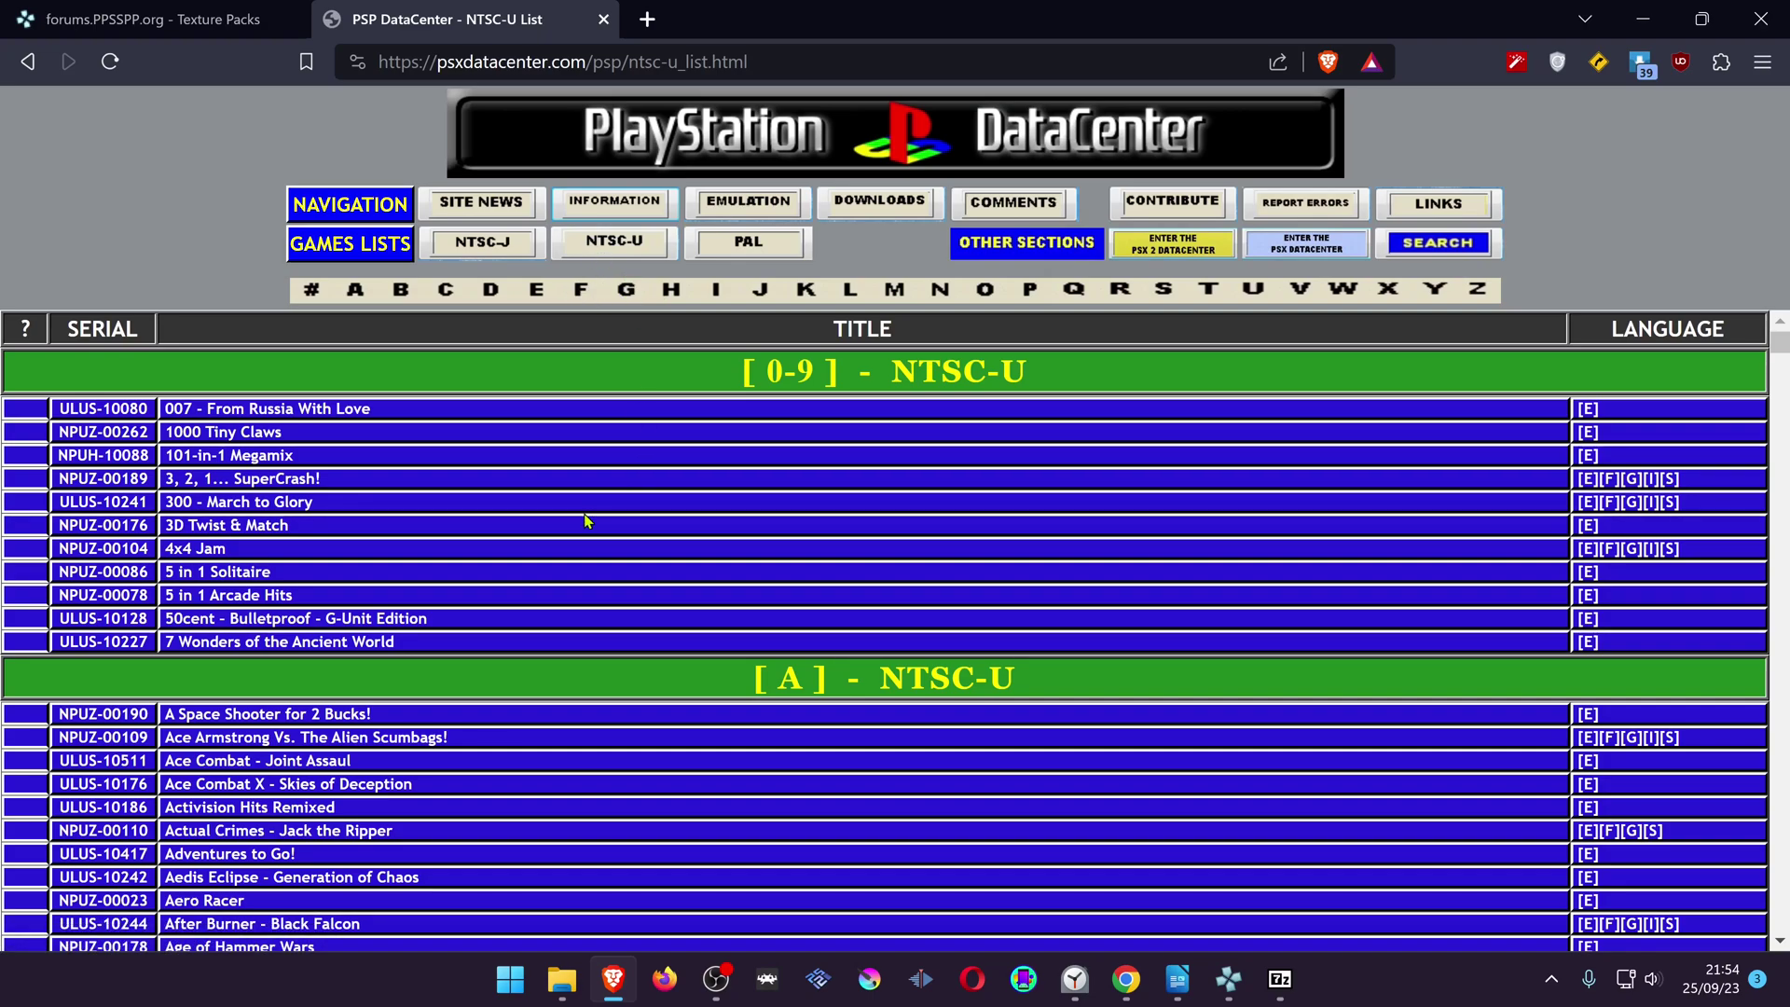
Step: Search the games list for "cris" and copy the serial ULUS-10336 of Crisis Core - Final Fantasy VII
key(ctrl+f)
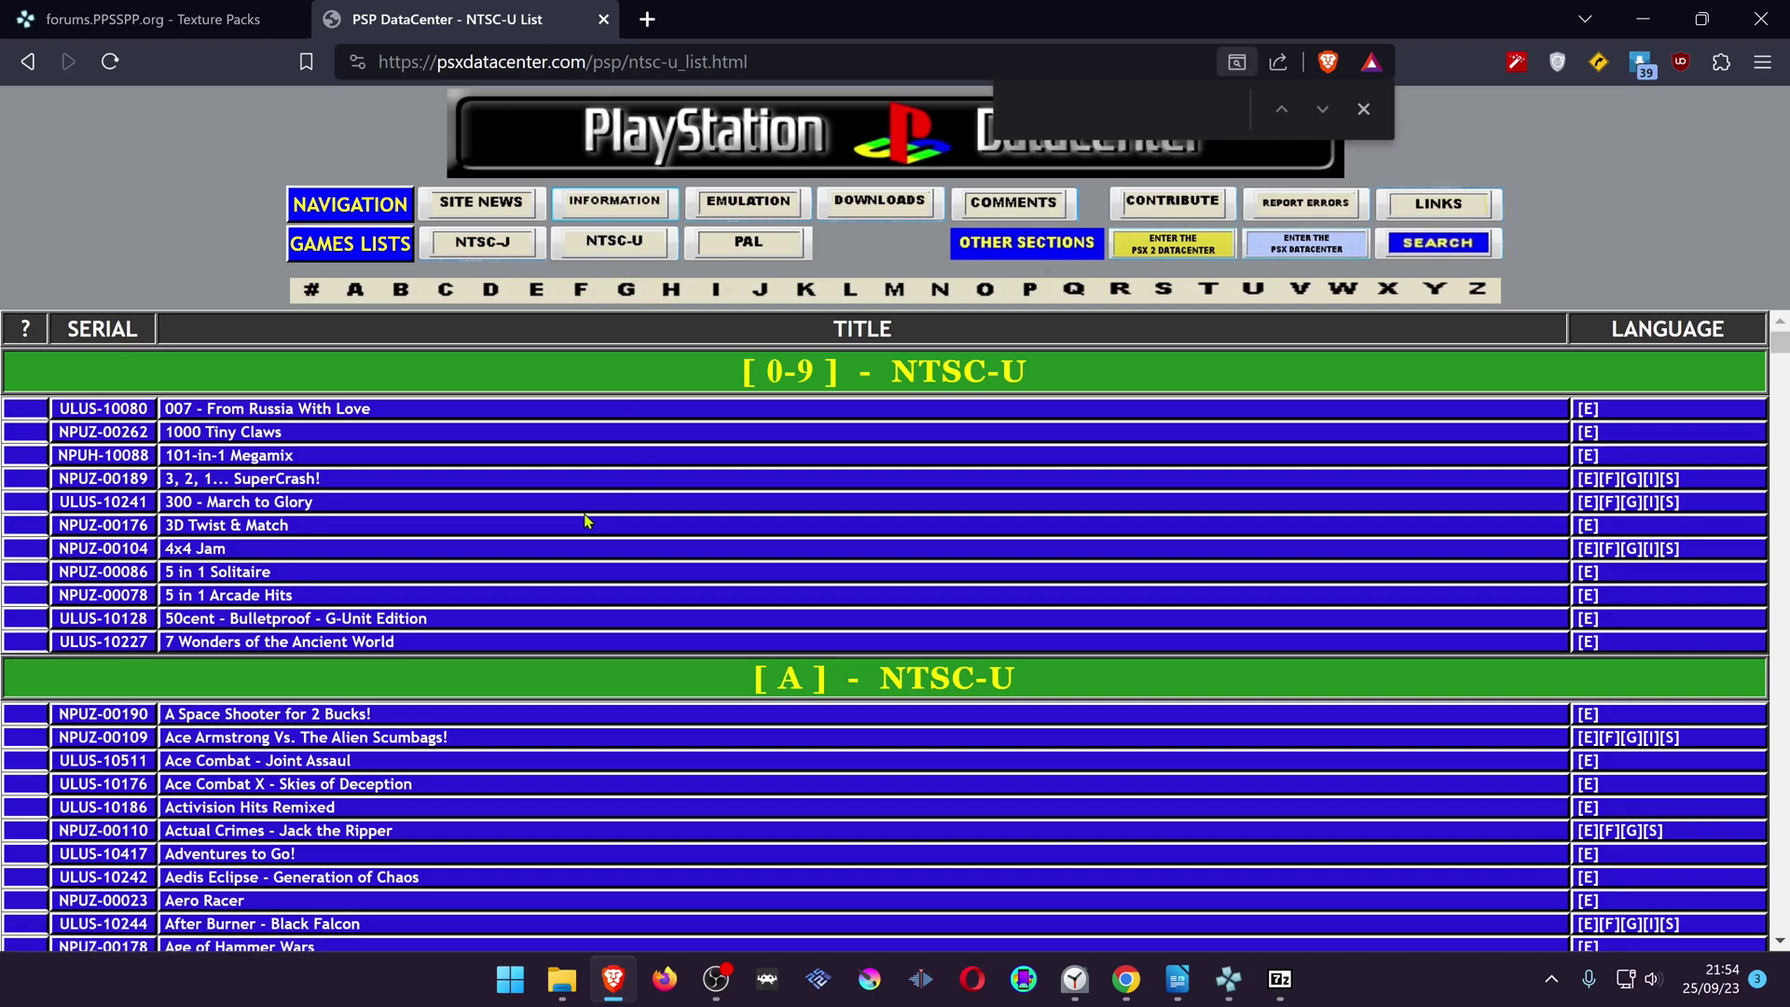
text(cr)
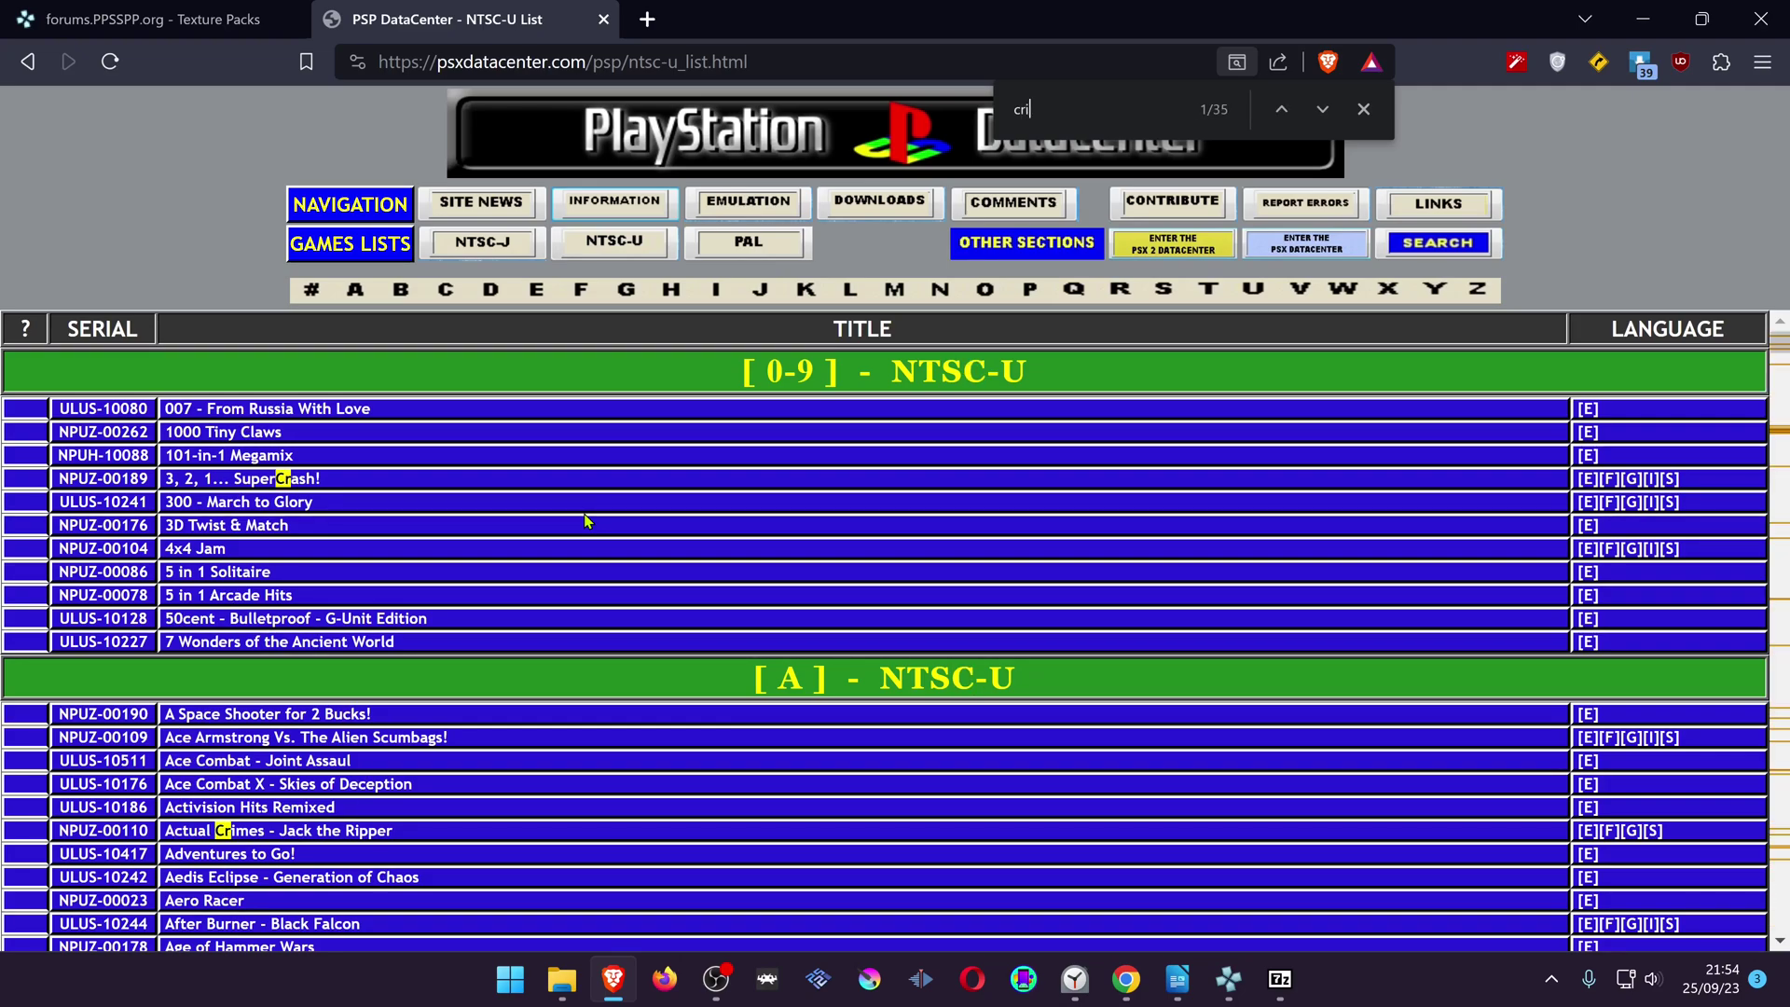
text(is)
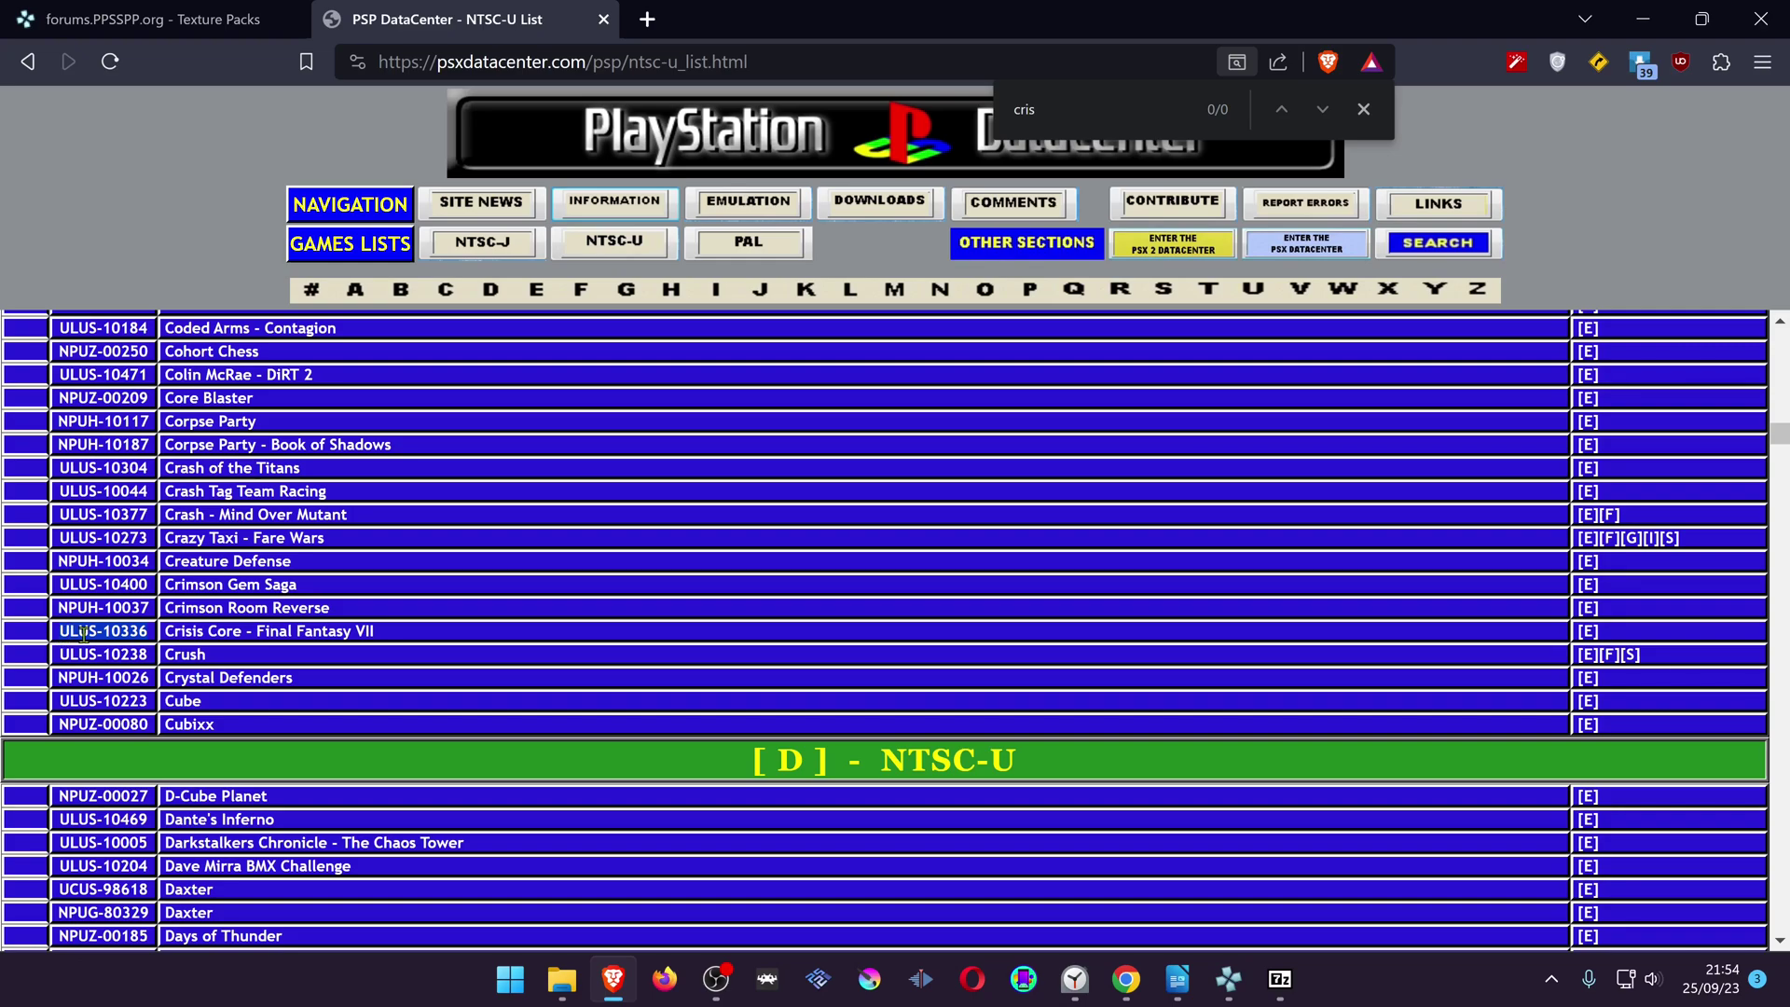
right_click(133, 632)
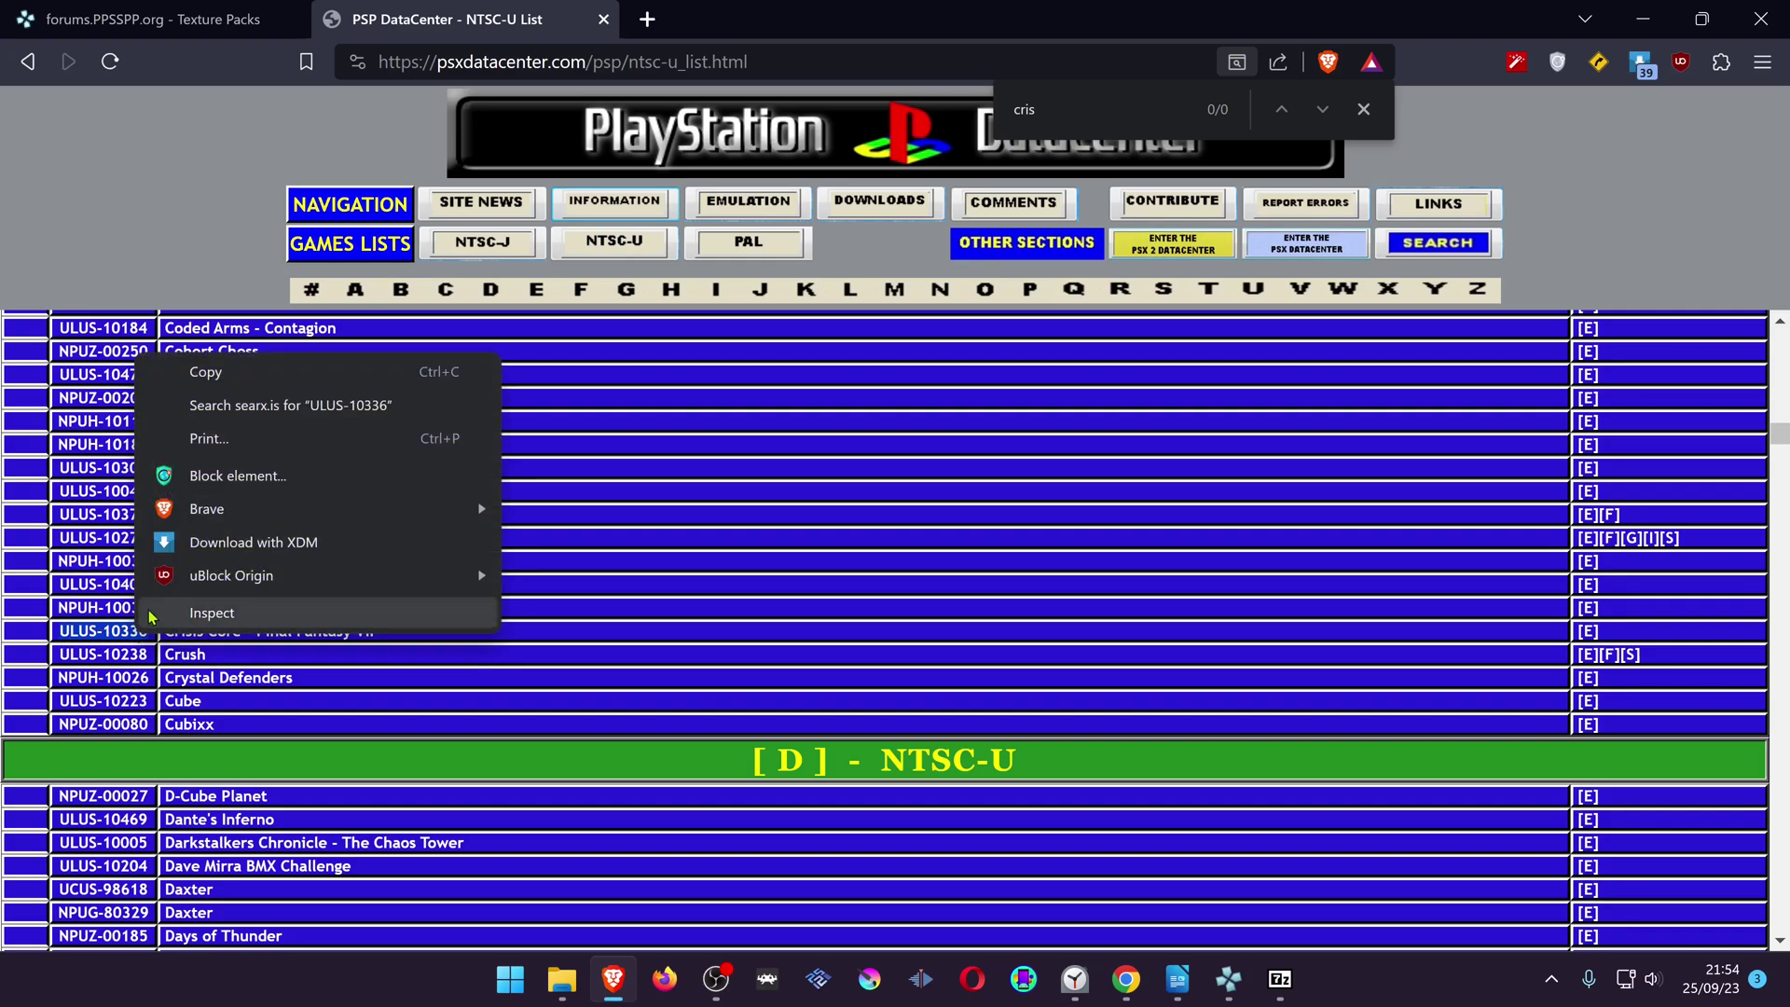
click(219, 384)
Step: Create a folder in TEXTURES named with the copied Crisis Core serial without its hyphen, ULUS10336
key(alt+Tab)
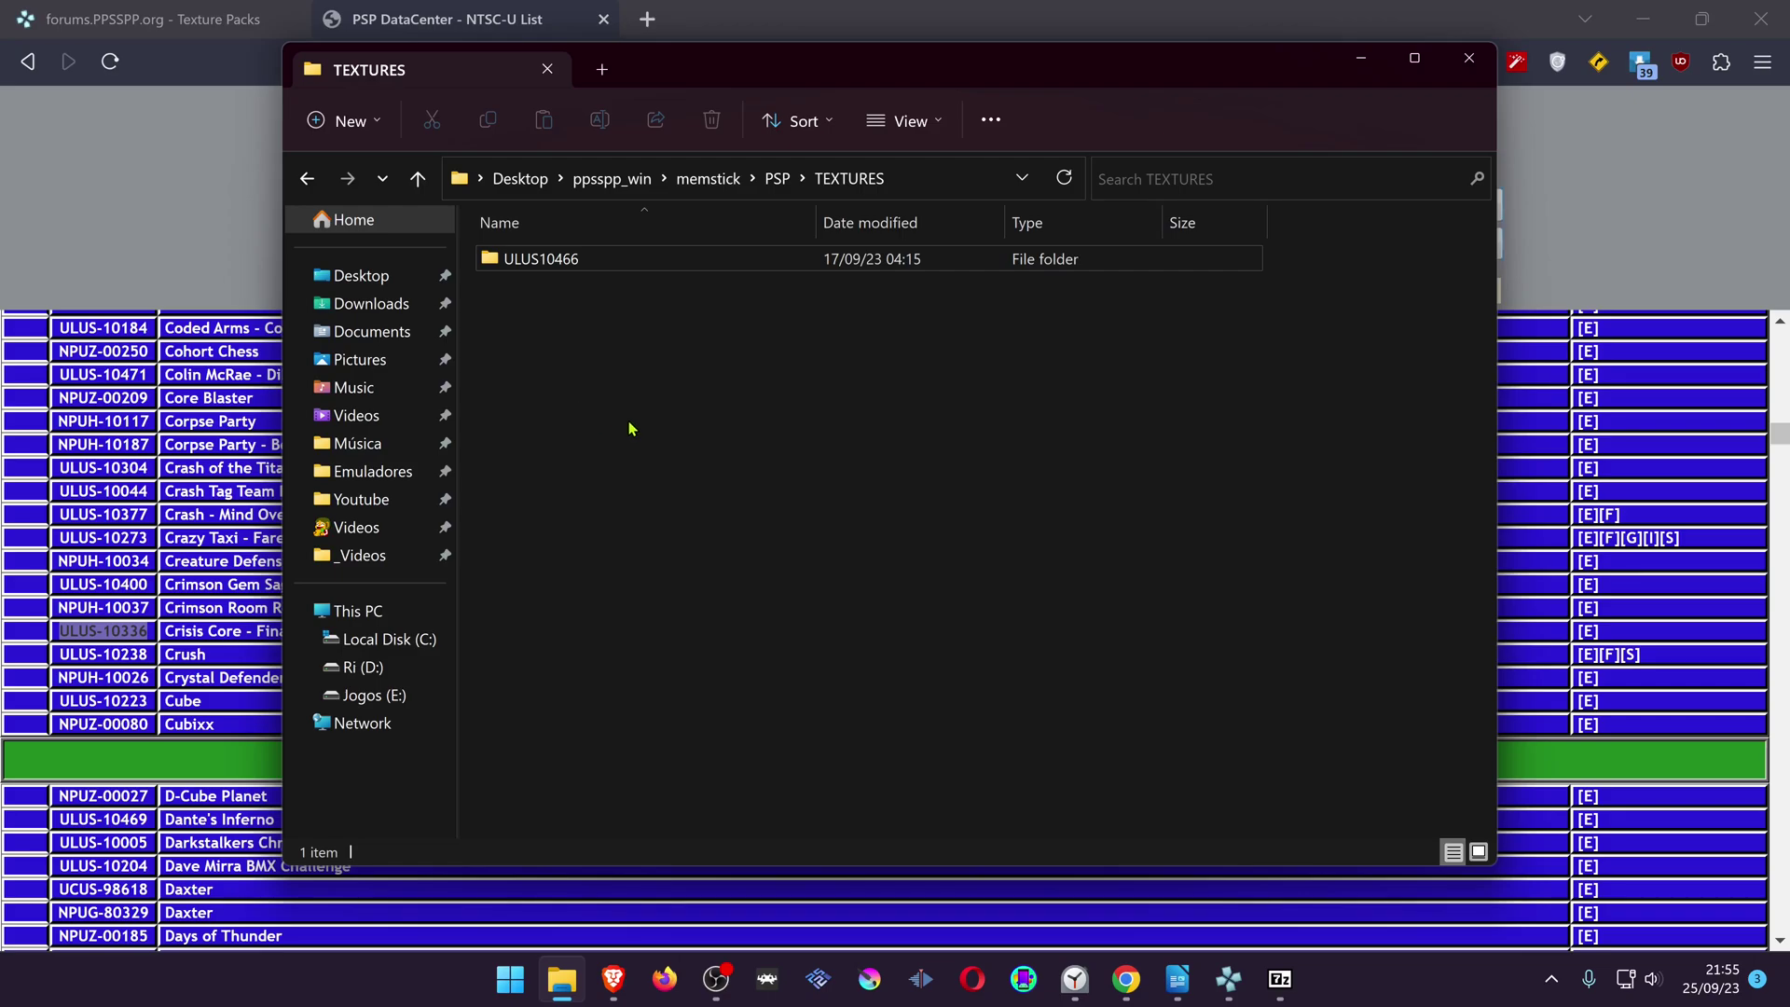
right_click(614, 422)
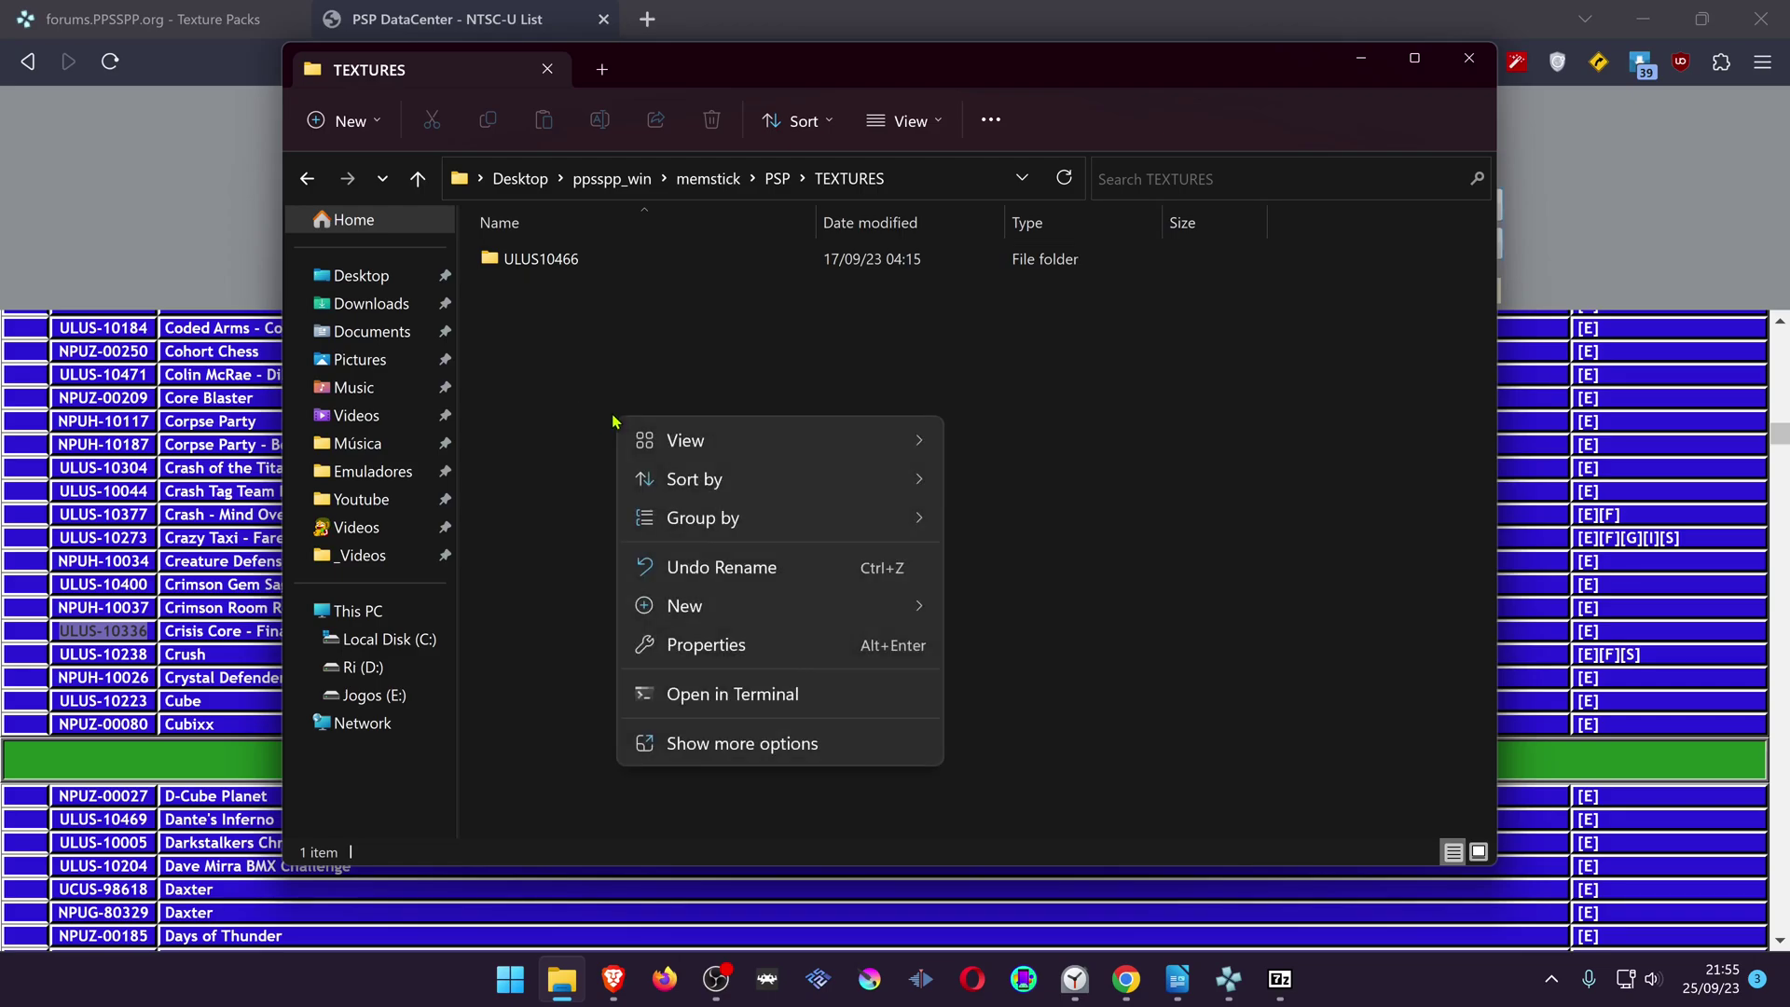
mouse_move(708, 606)
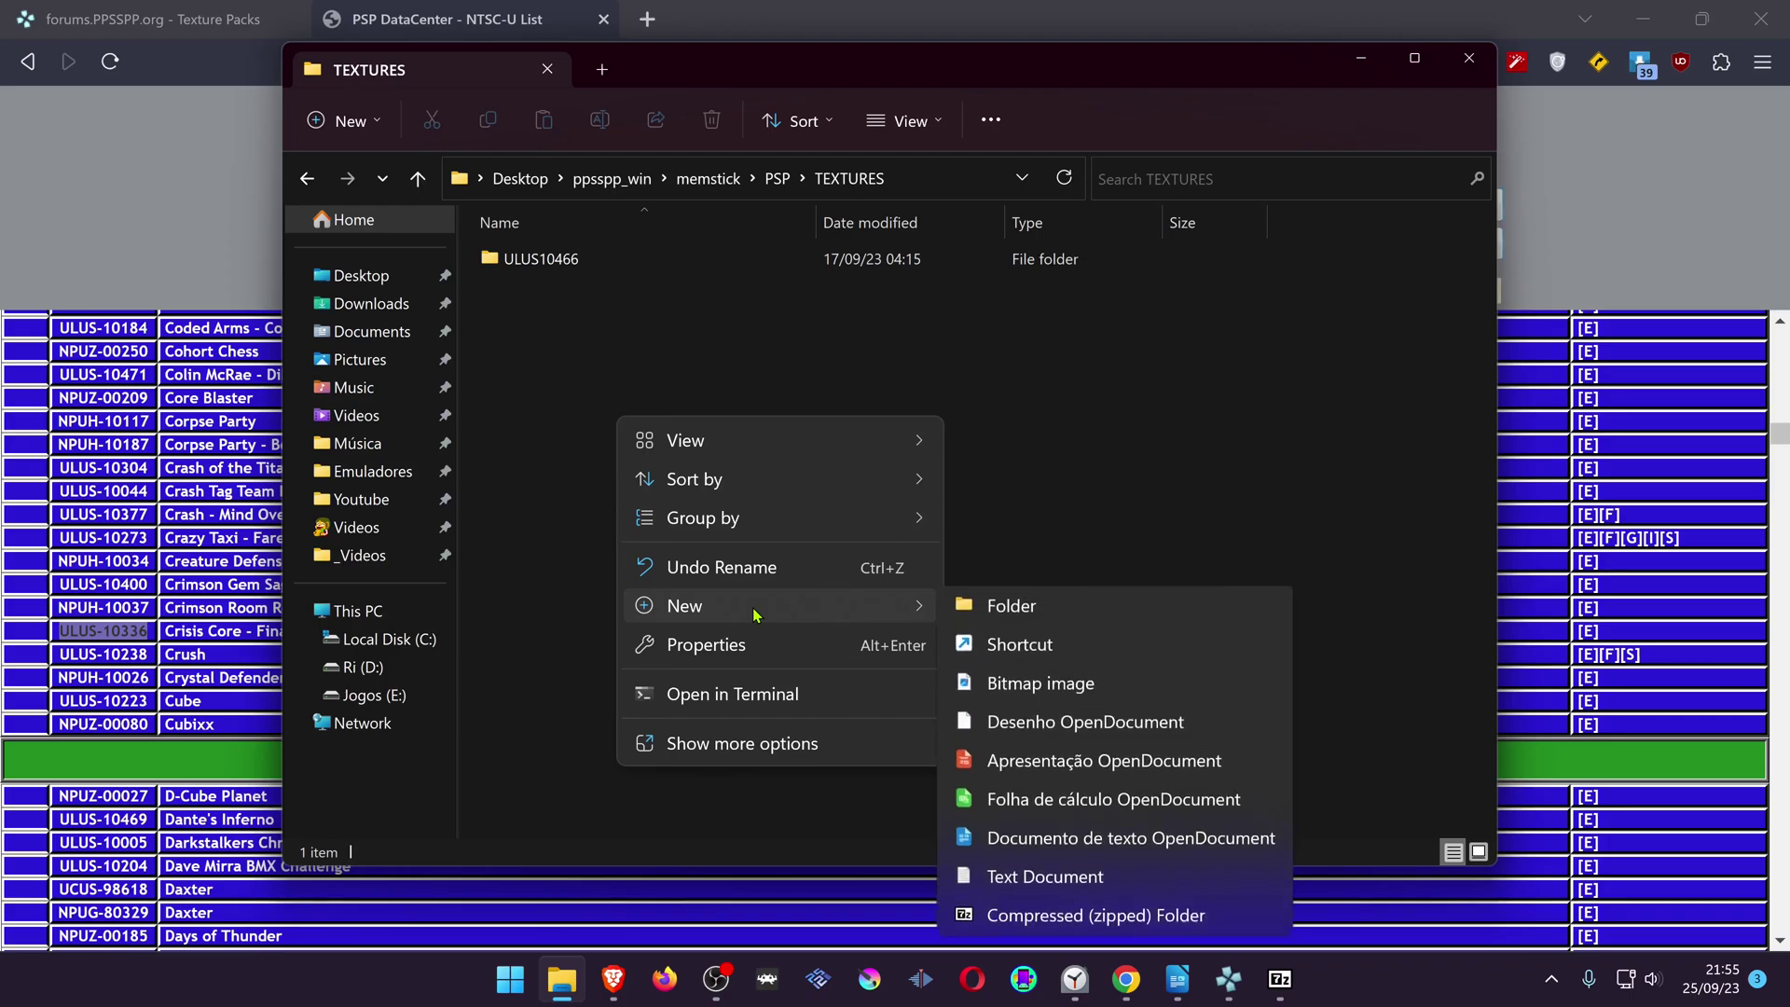
click(1025, 613)
key(ctrl+v)
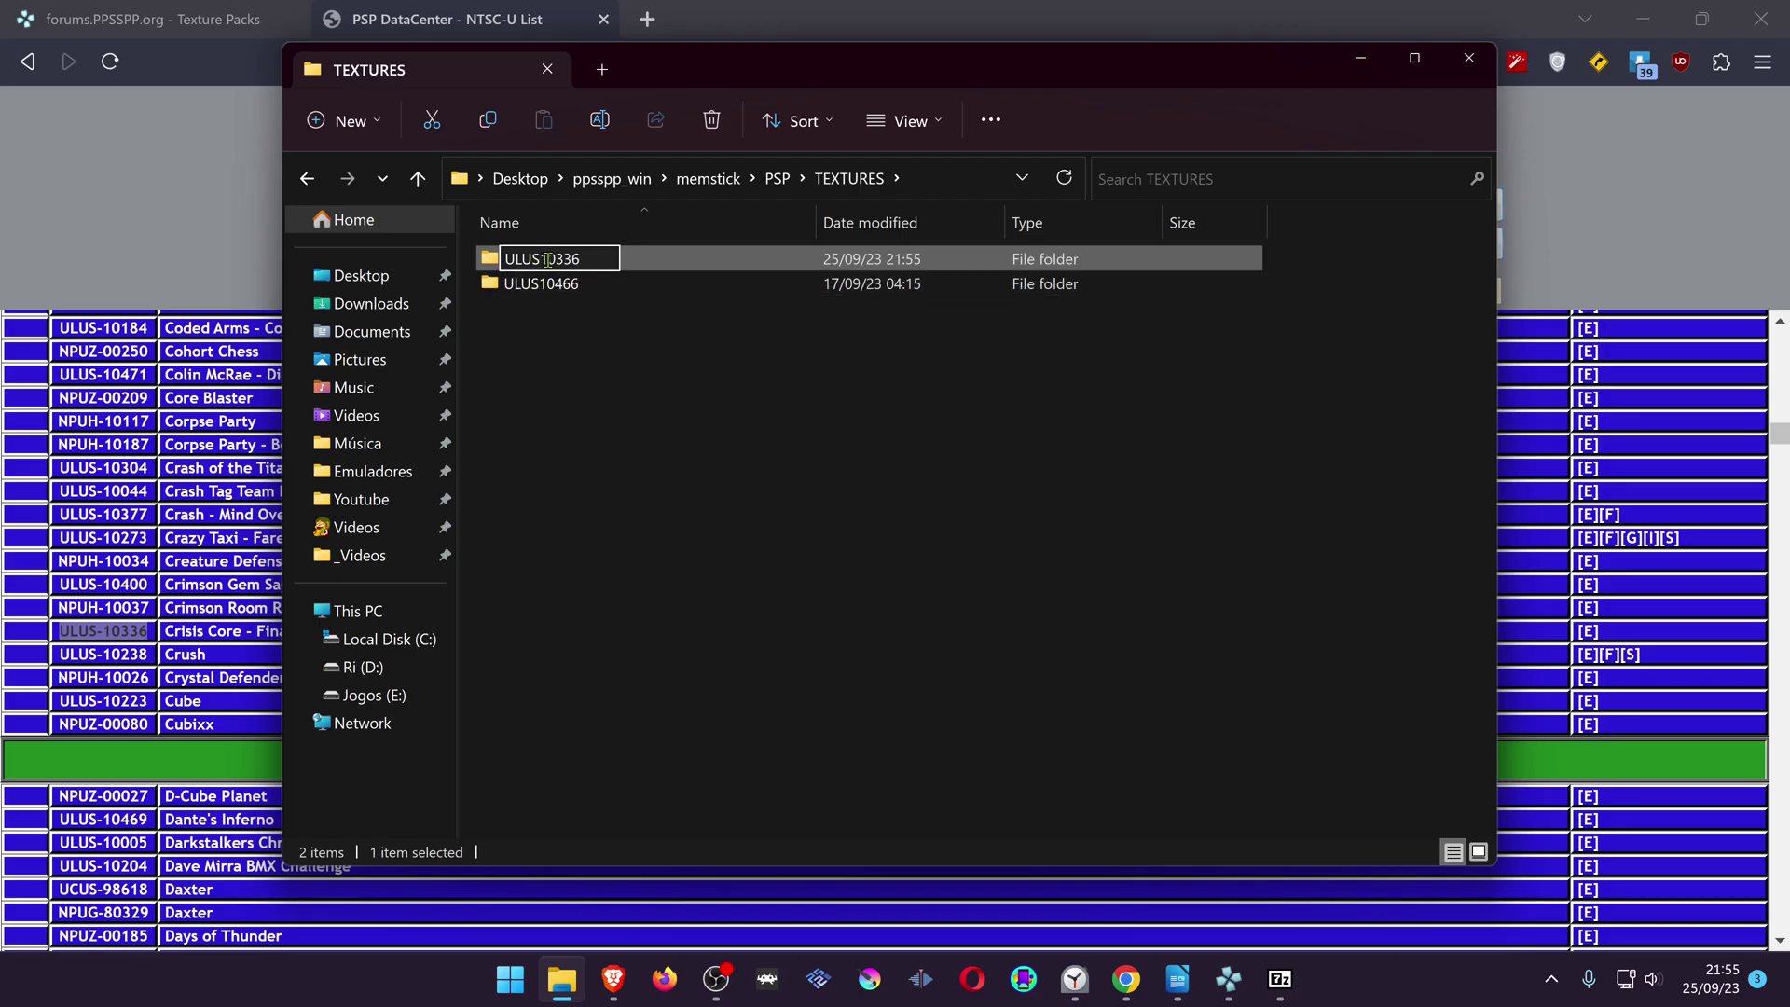
click(579, 428)
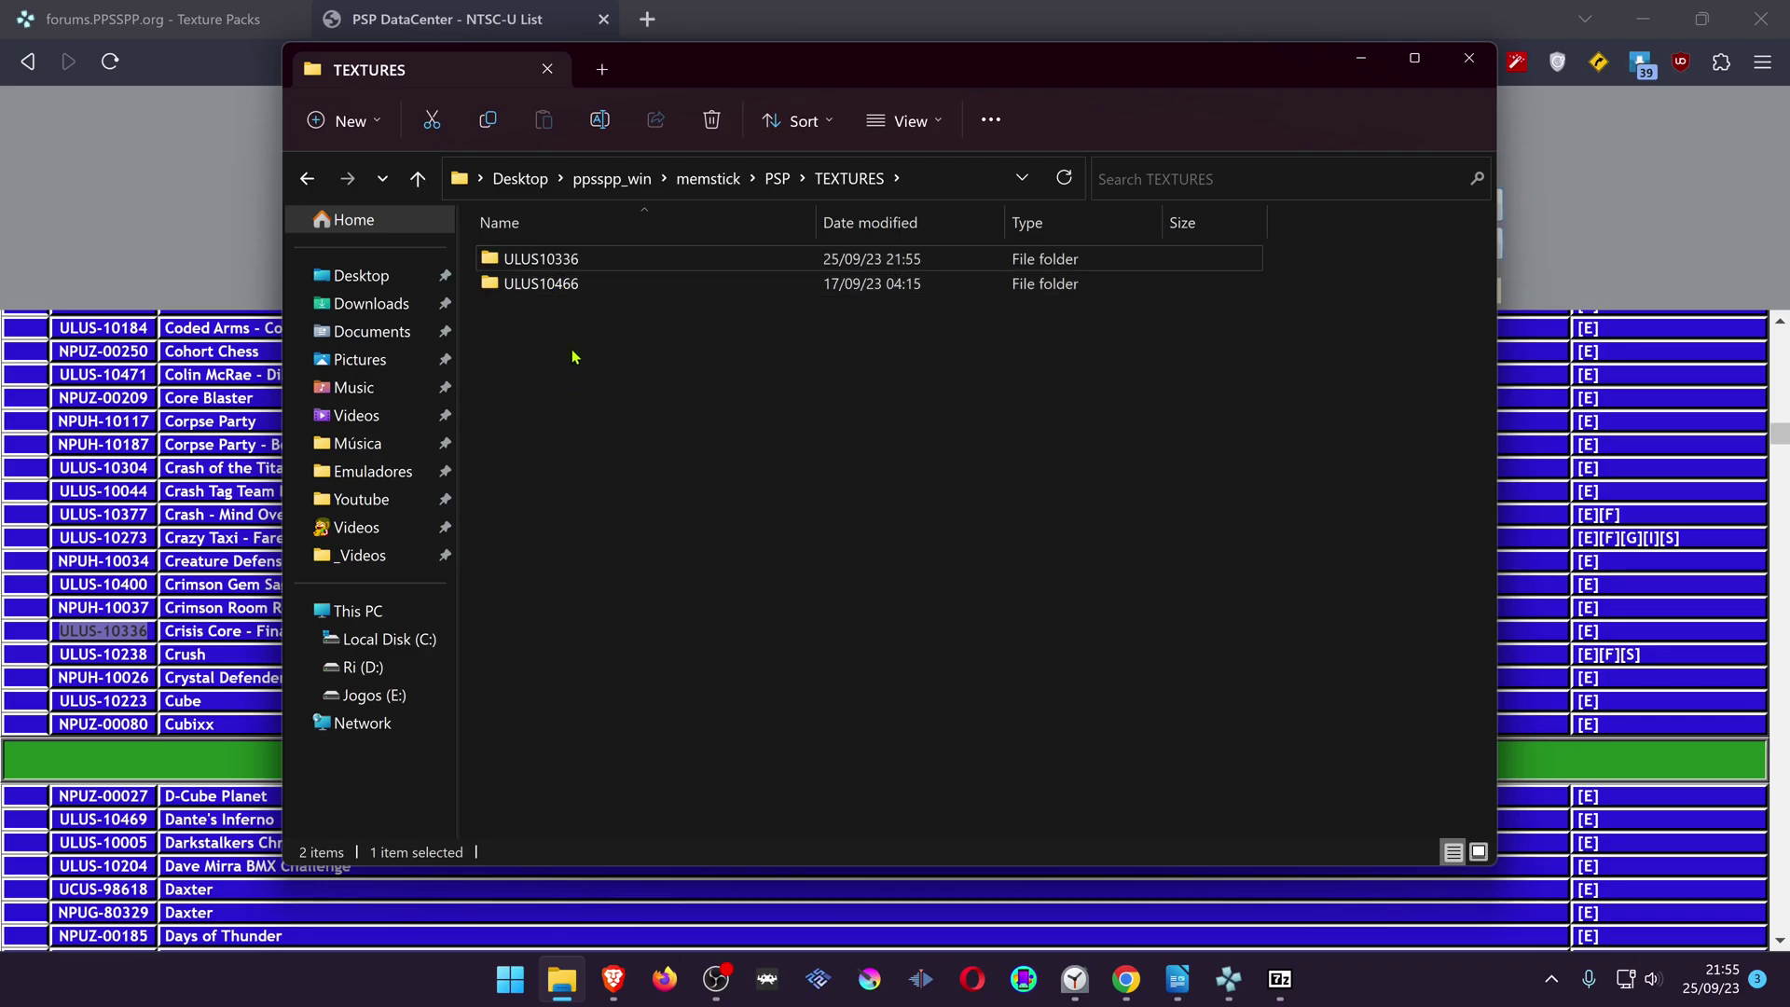
Step: Copy all files and folders of the FF7CCUP-master archive folder into the new ULUS10336 folder
double_click(560, 269)
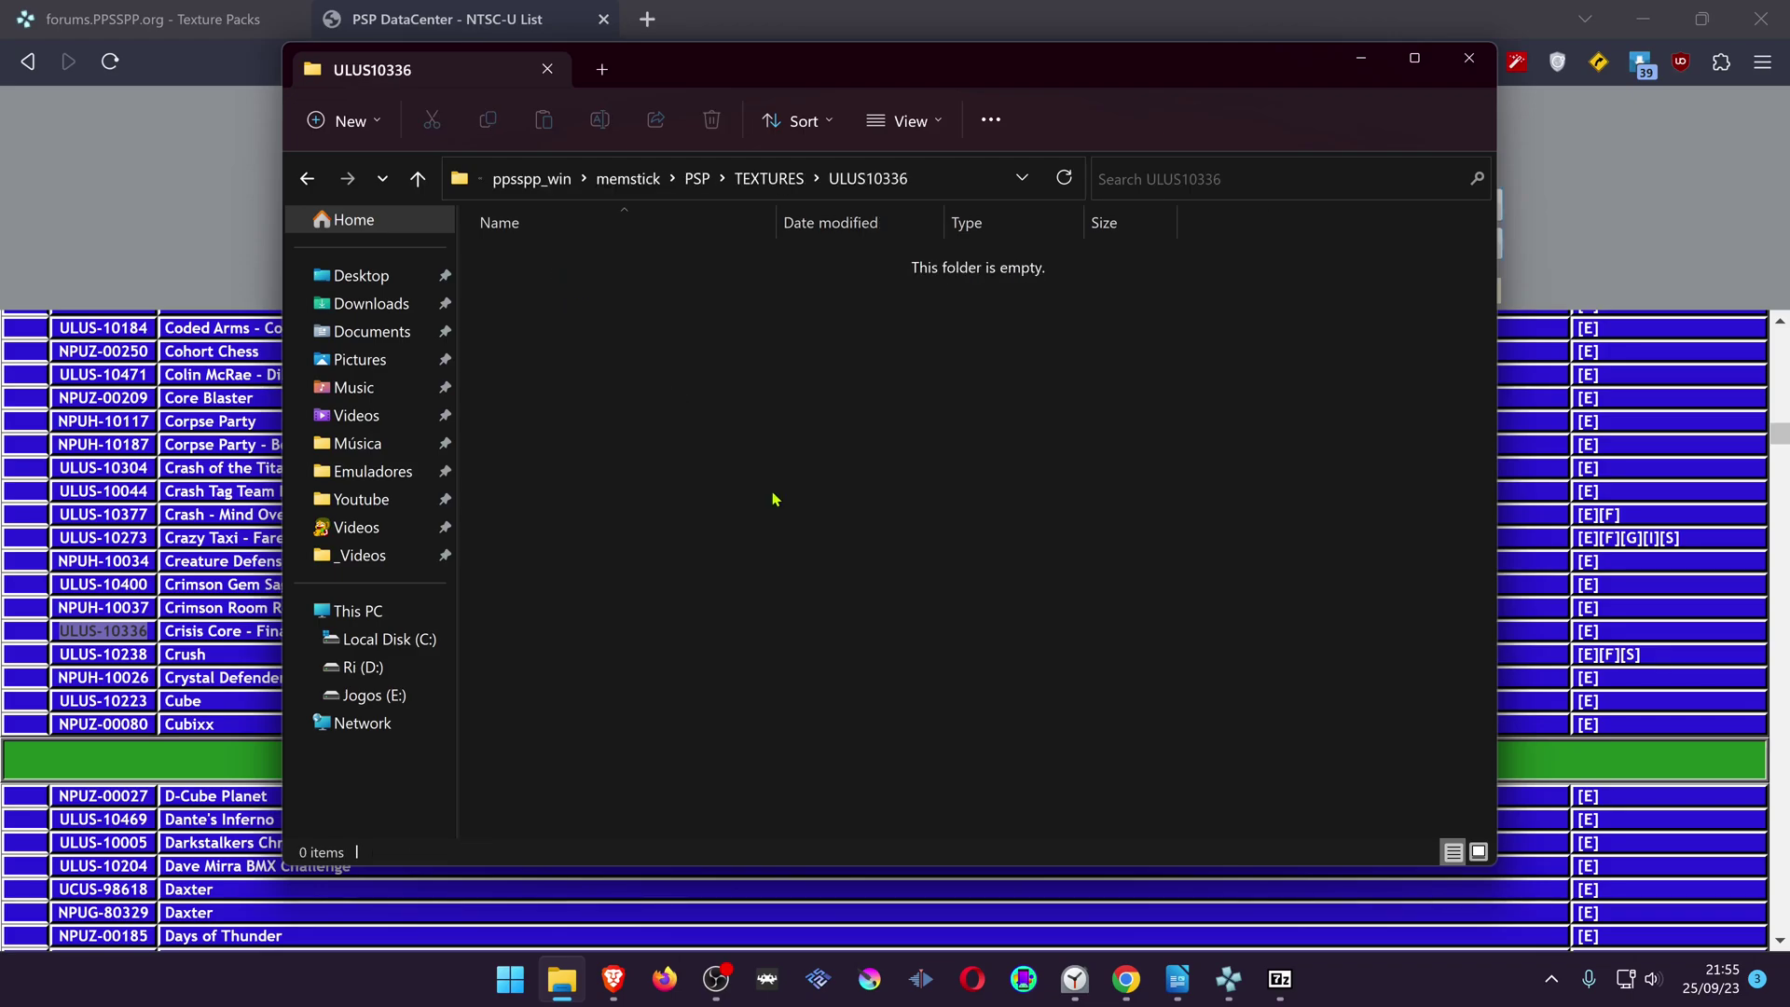
click(1280, 979)
drag(665, 648, 640, 366)
click(743, 308)
key(Return)
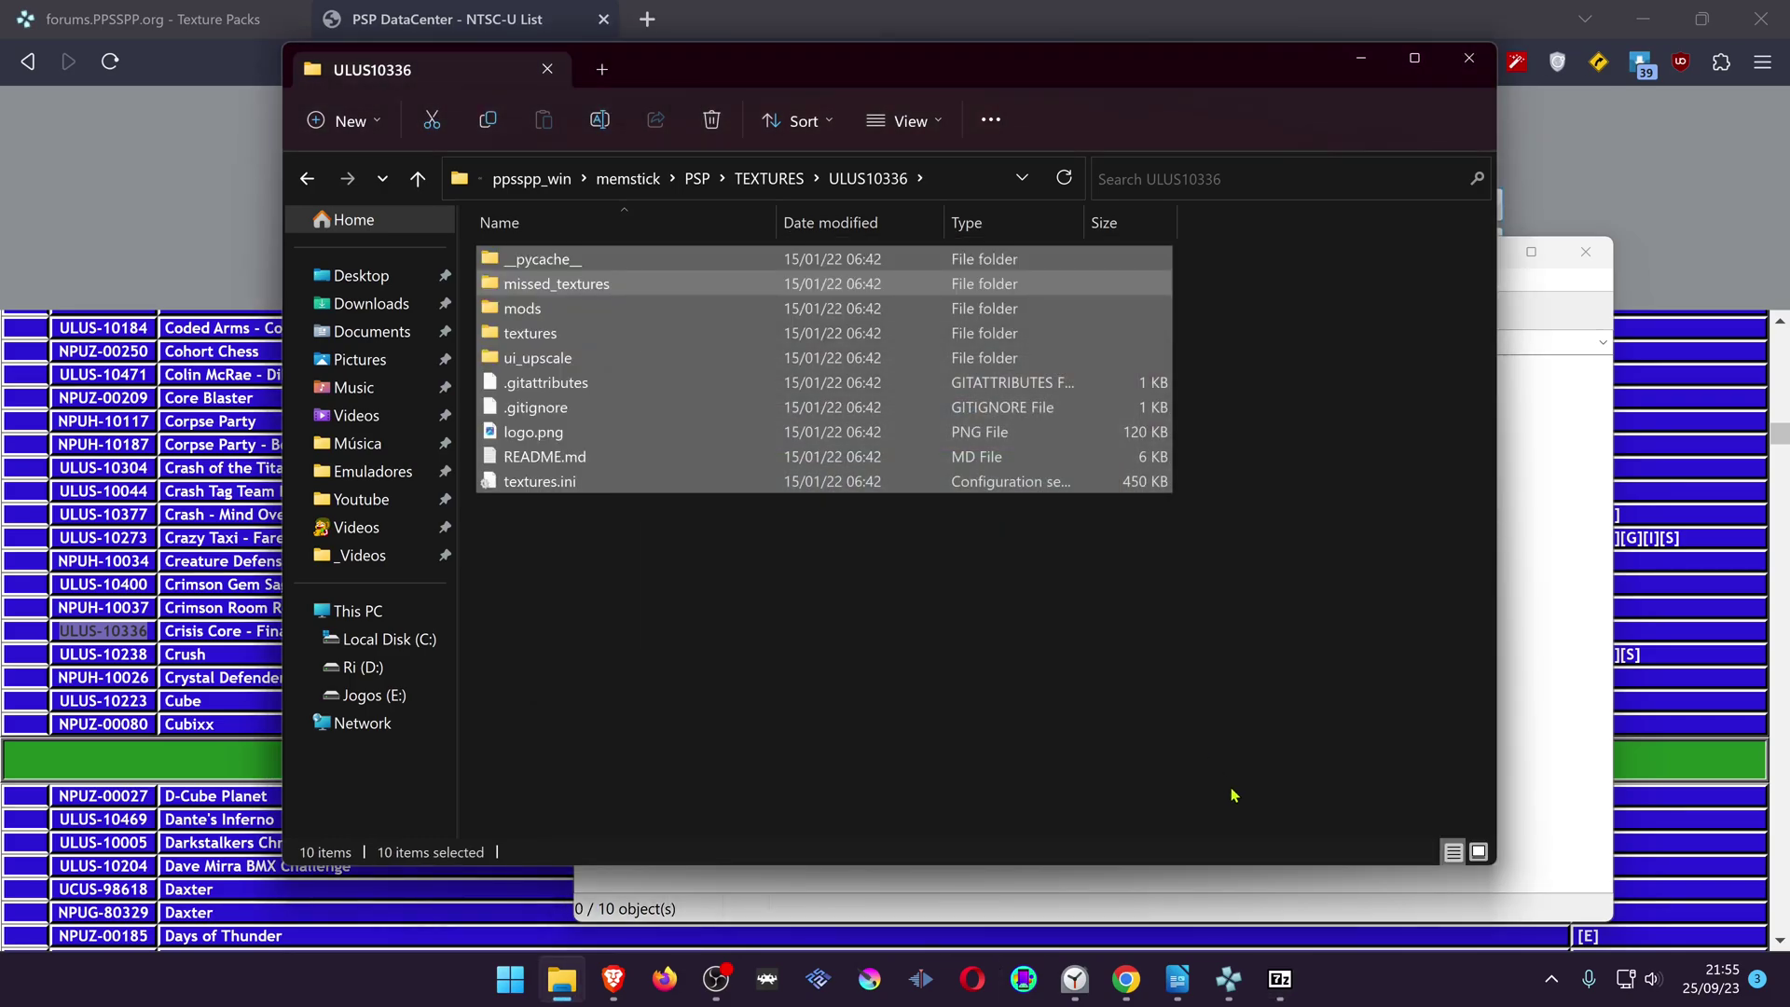
click(900, 695)
Step: Switch back to PPSSPP and launch Tekken 6 and Crisis Core - Final Fantasy VII from the Games list
click(1229, 979)
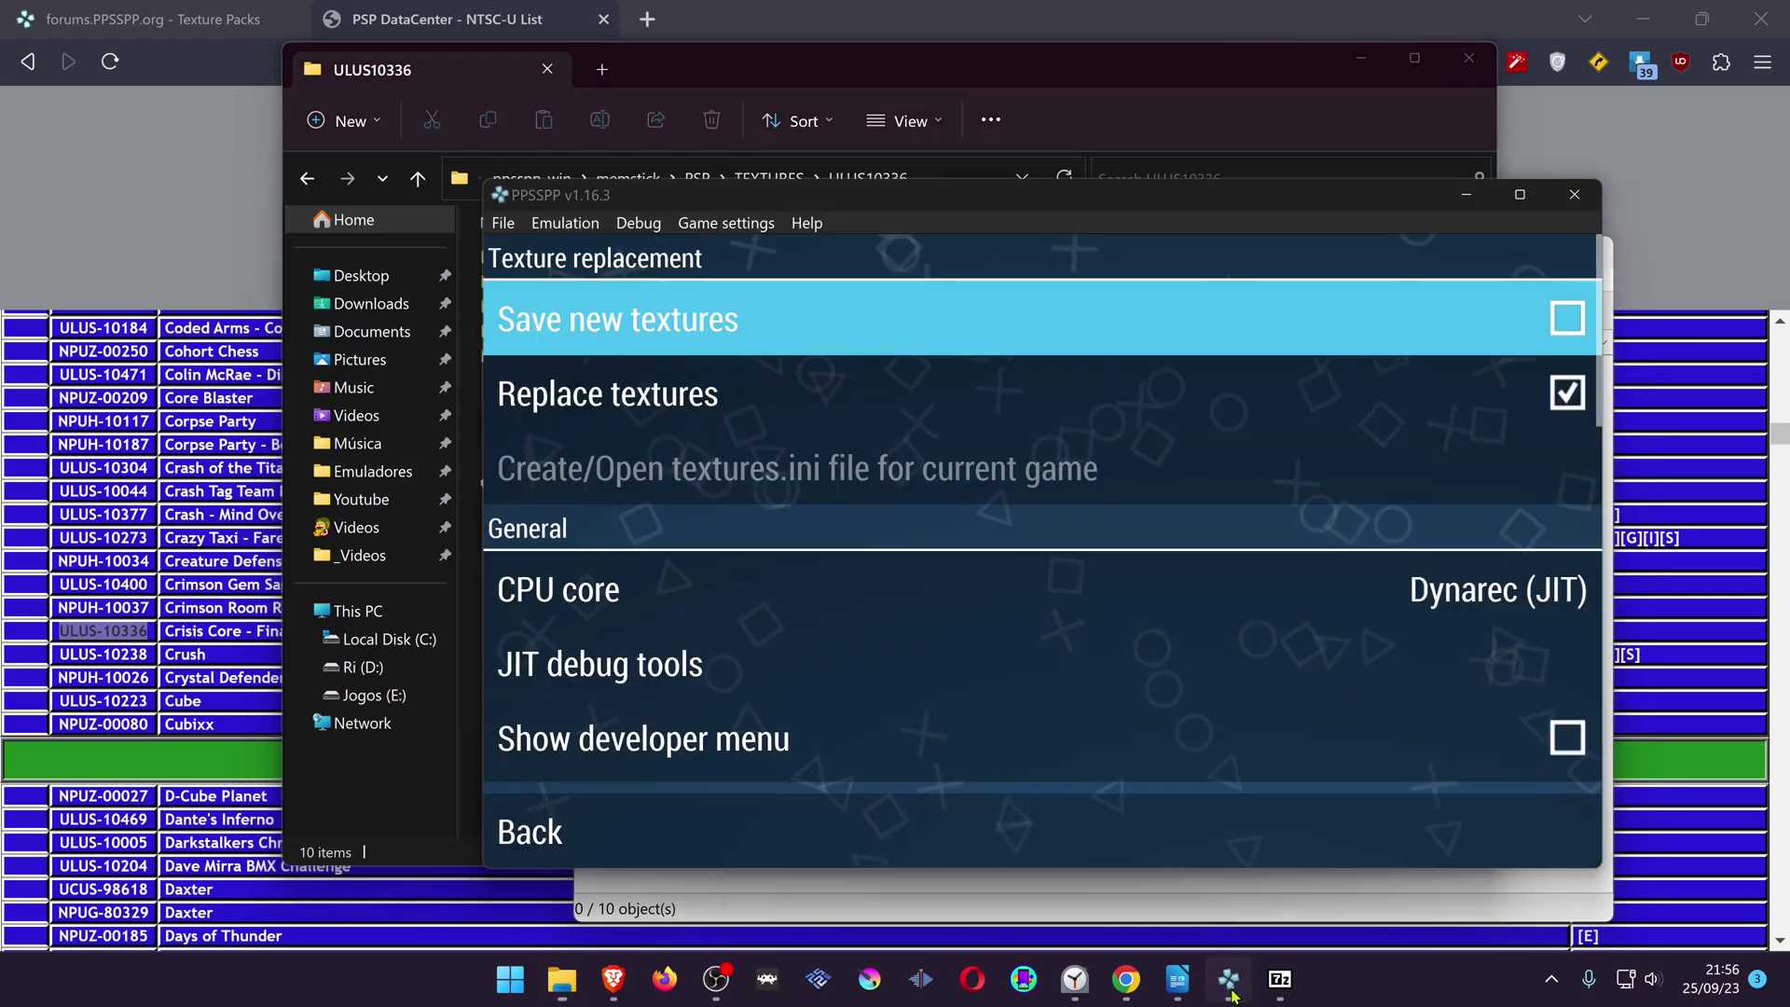
click(539, 836)
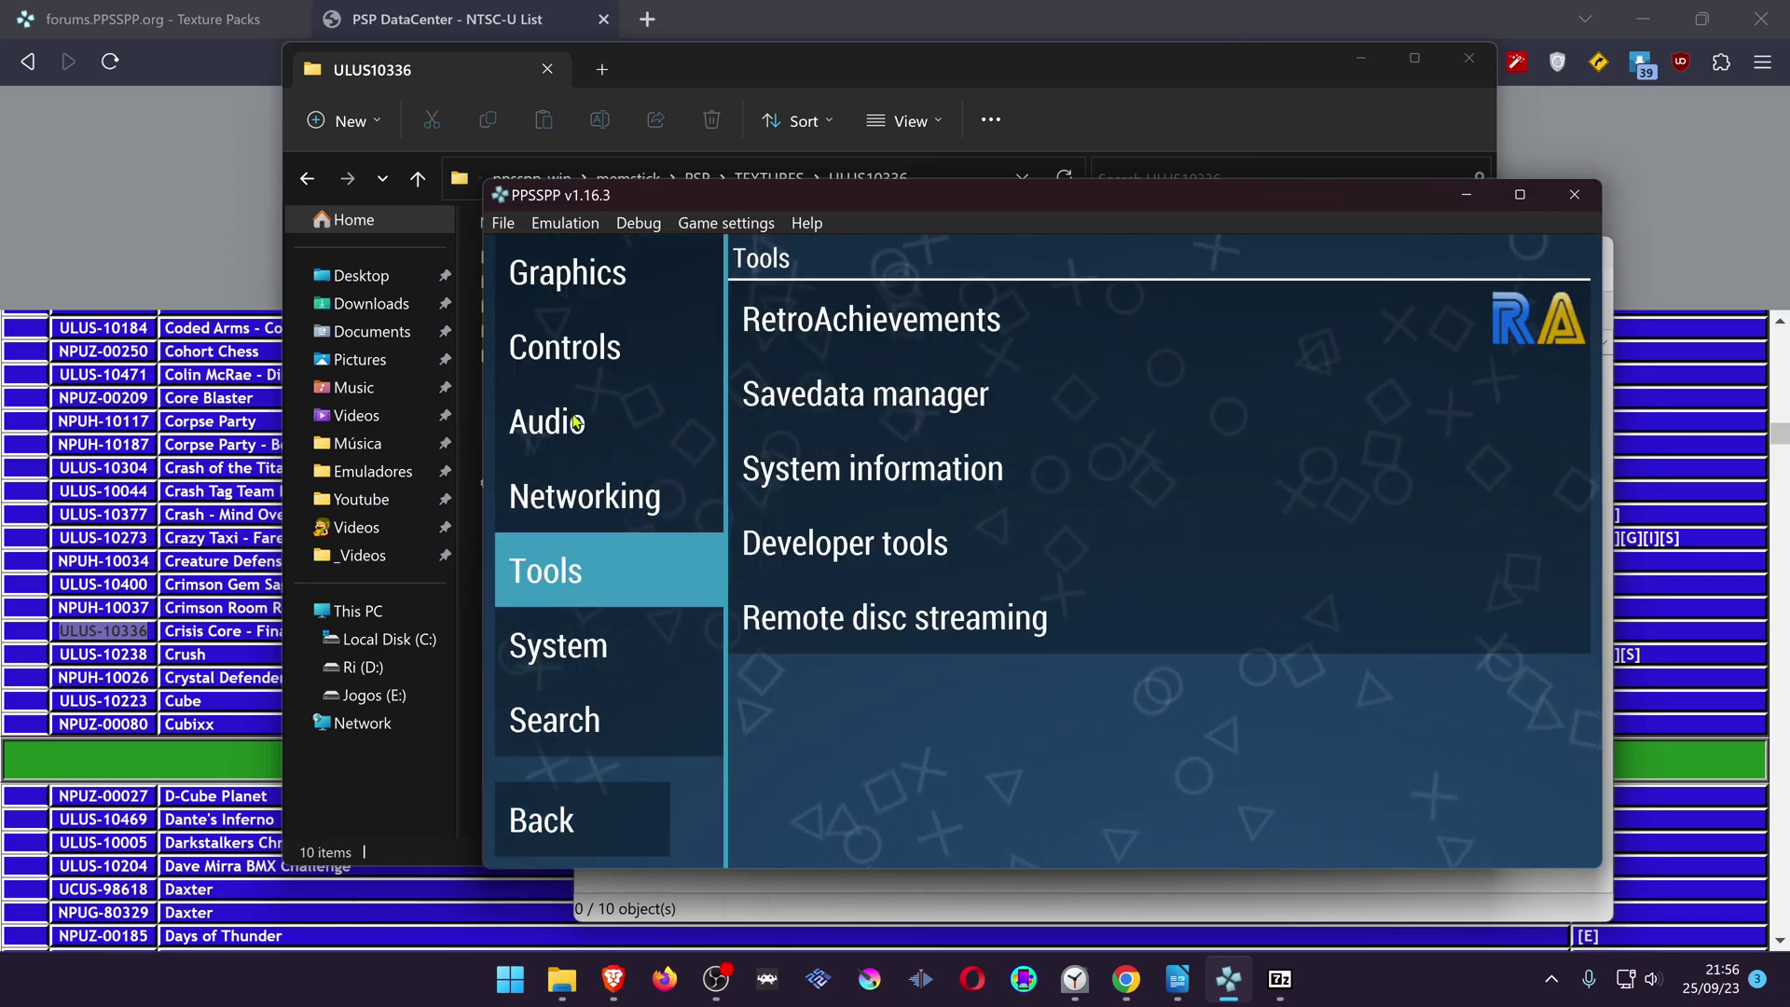
click(560, 819)
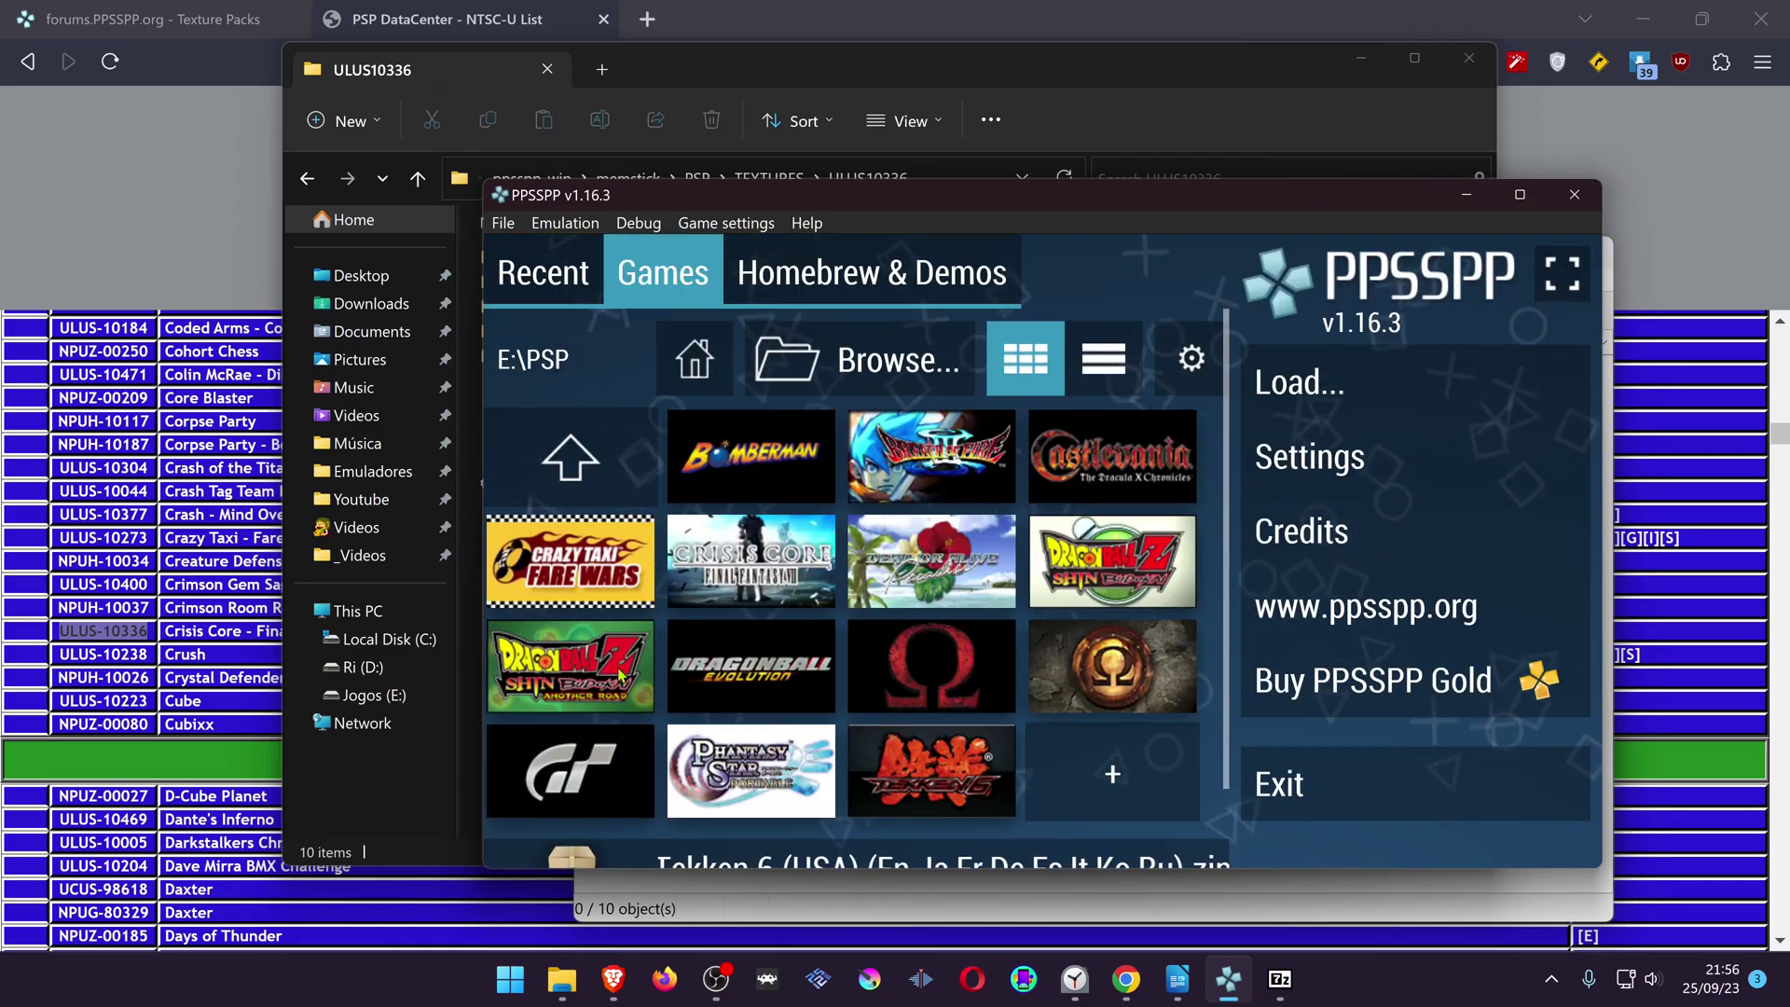
click(951, 788)
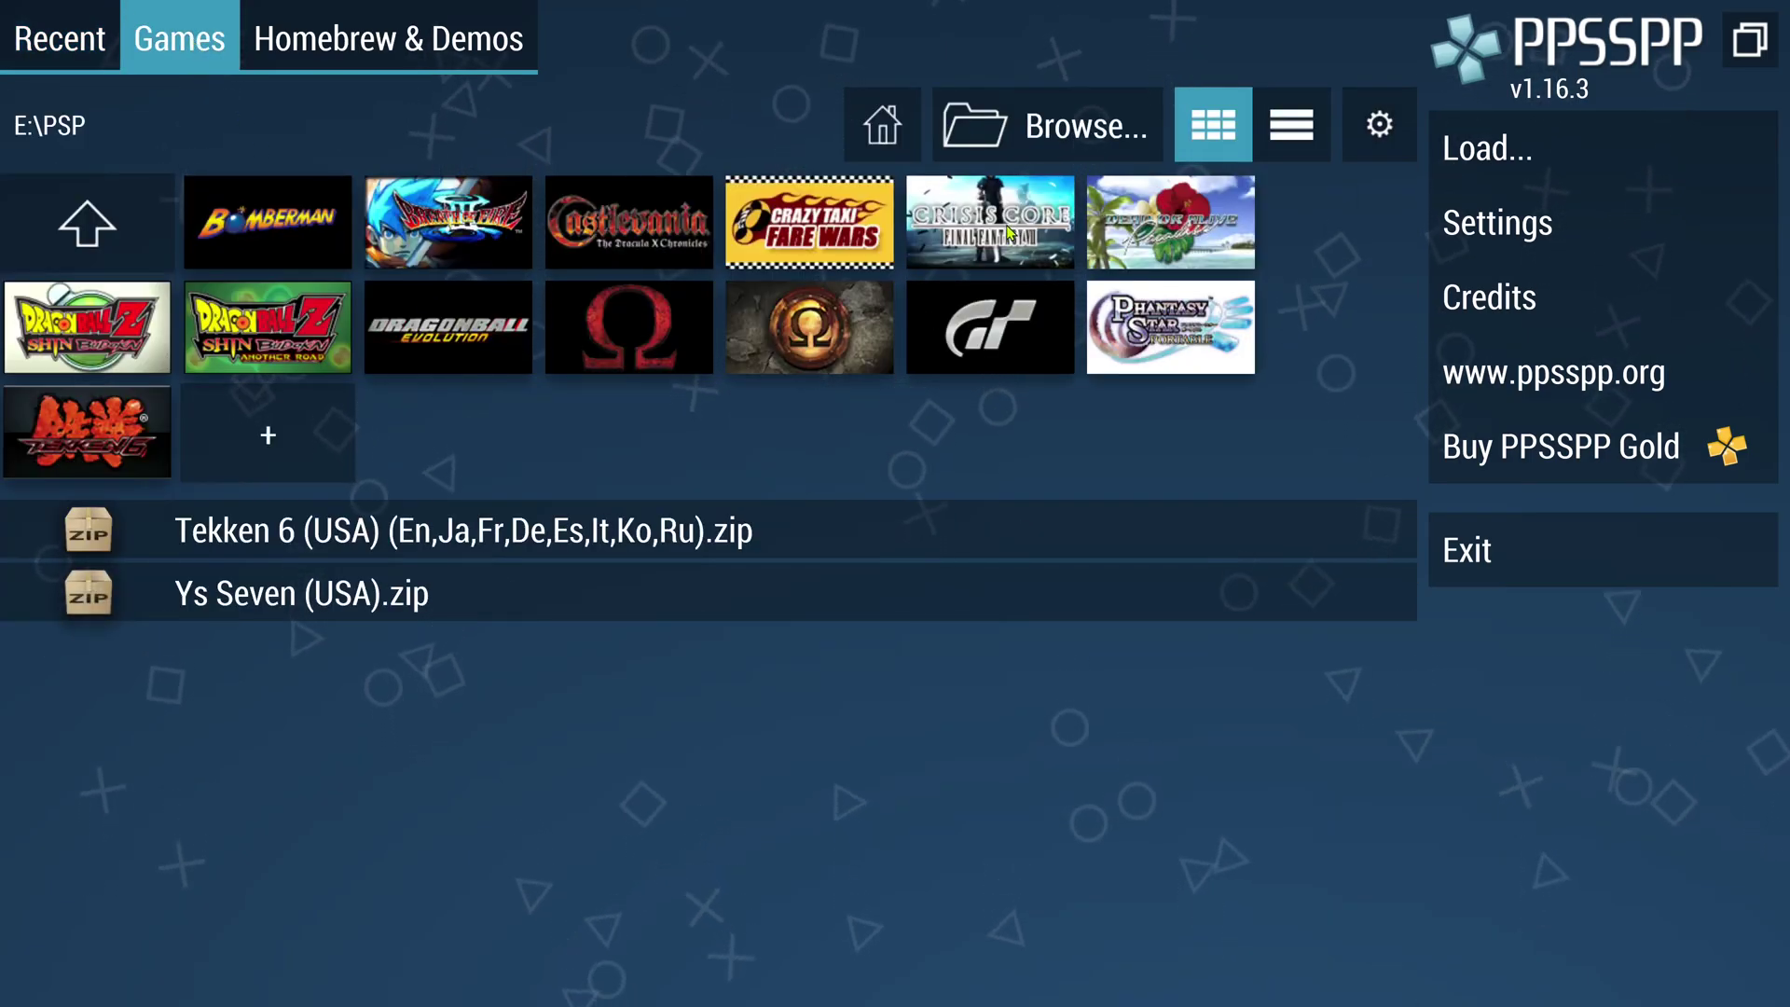
click(1009, 231)
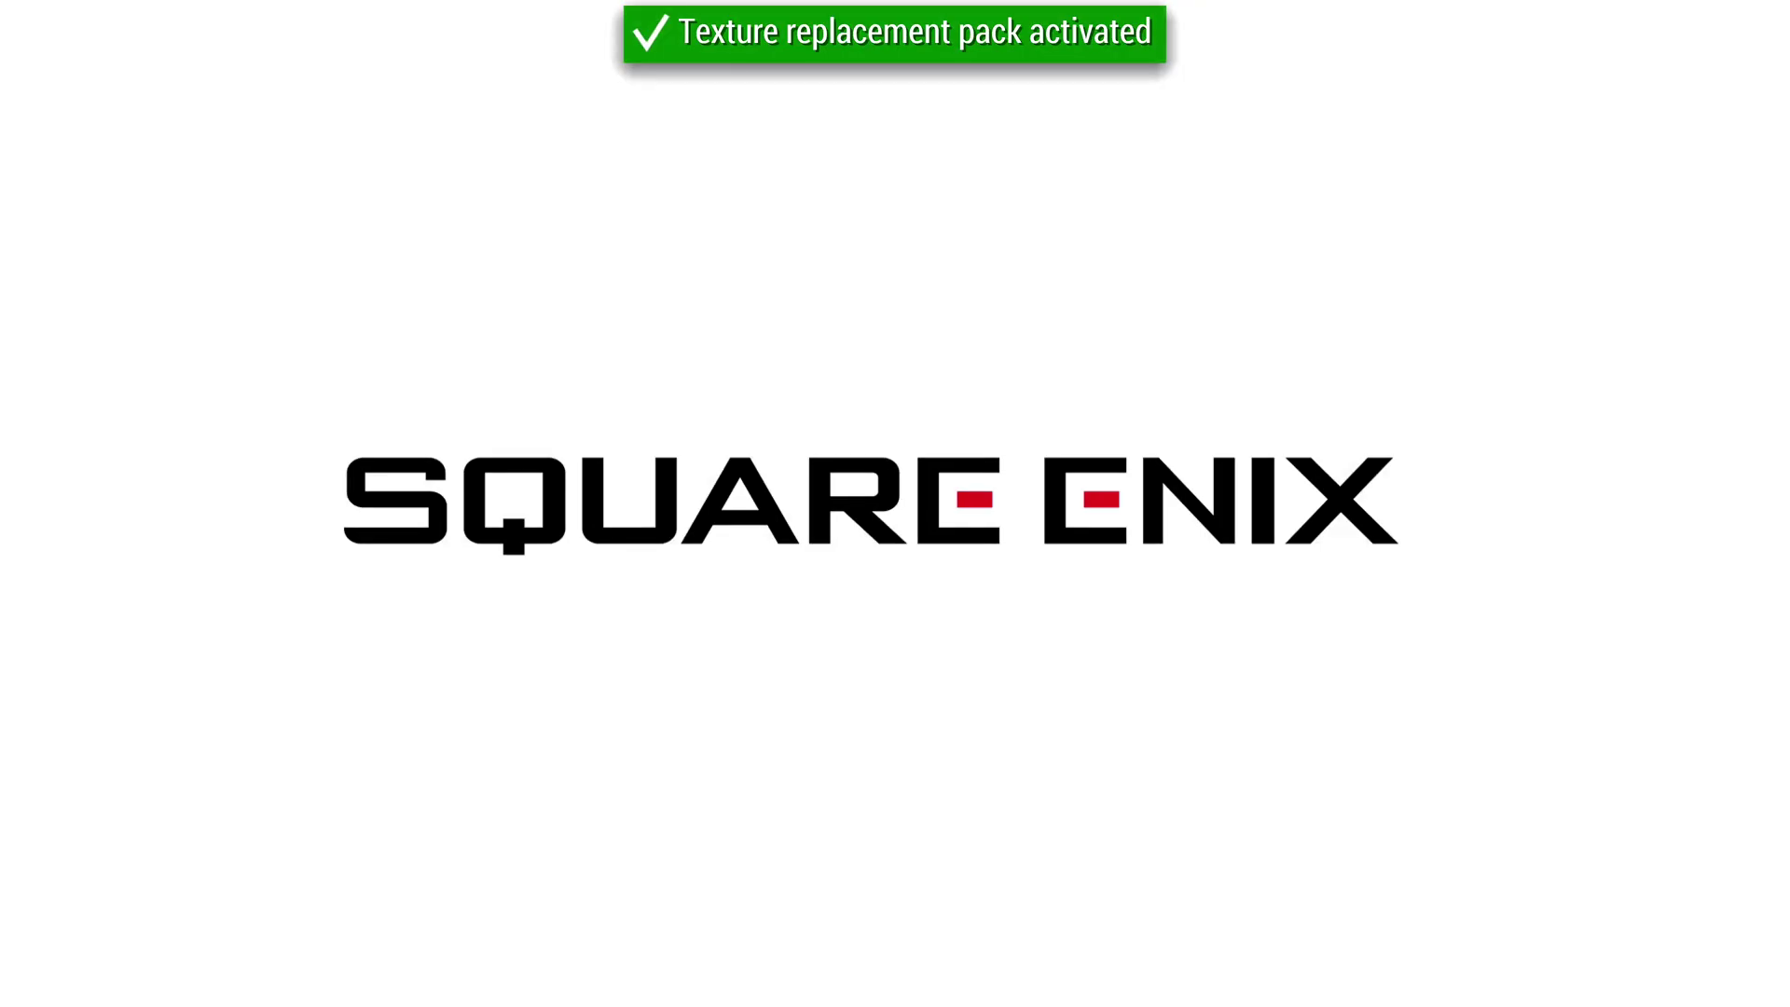